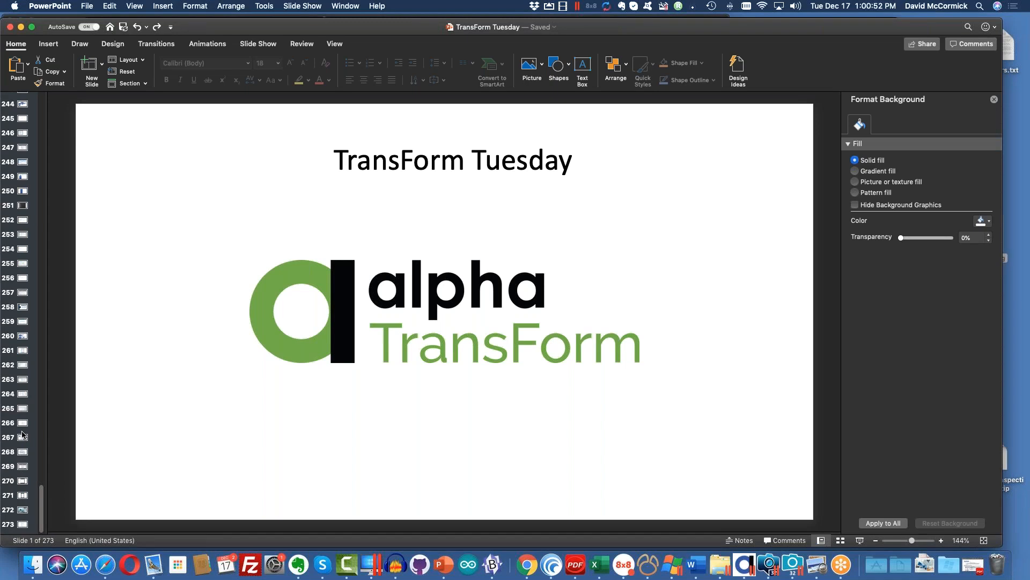
- Show the Responsive Layout slides one after another, from slide 267 through the Live Demo slide 272
left_click(23, 437)
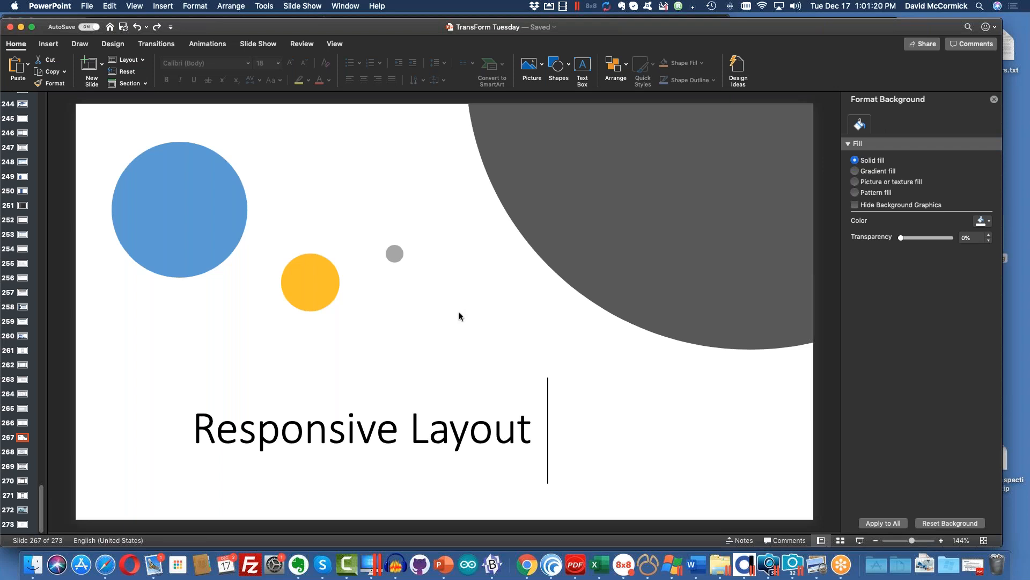
left_click(23, 453)
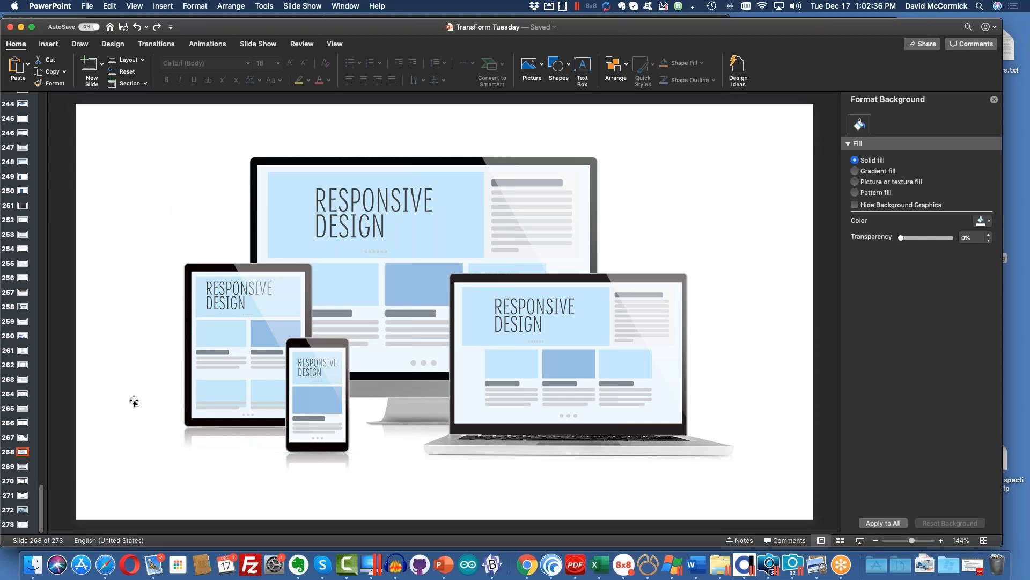
left_click(23, 466)
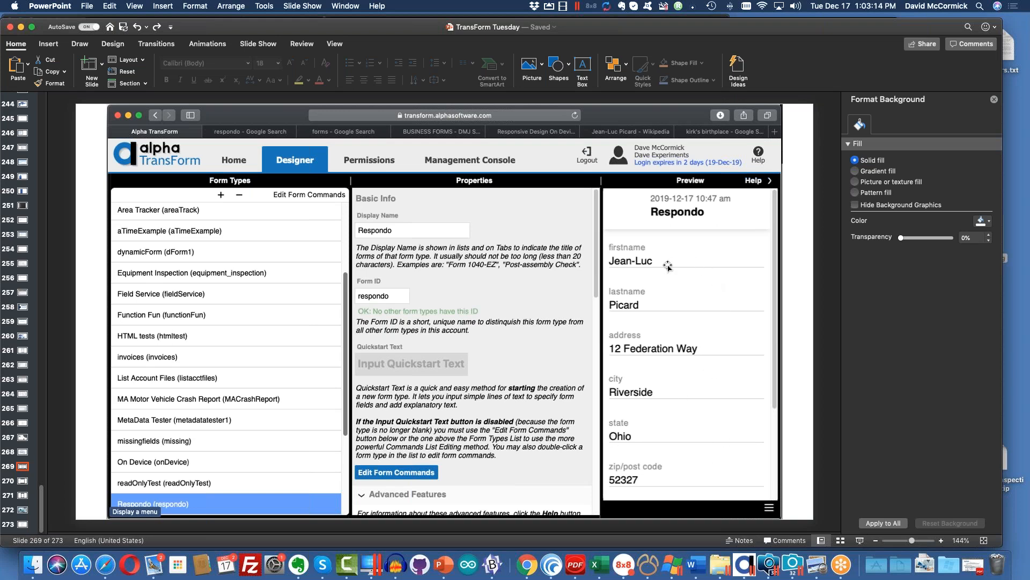
left_click(23, 481)
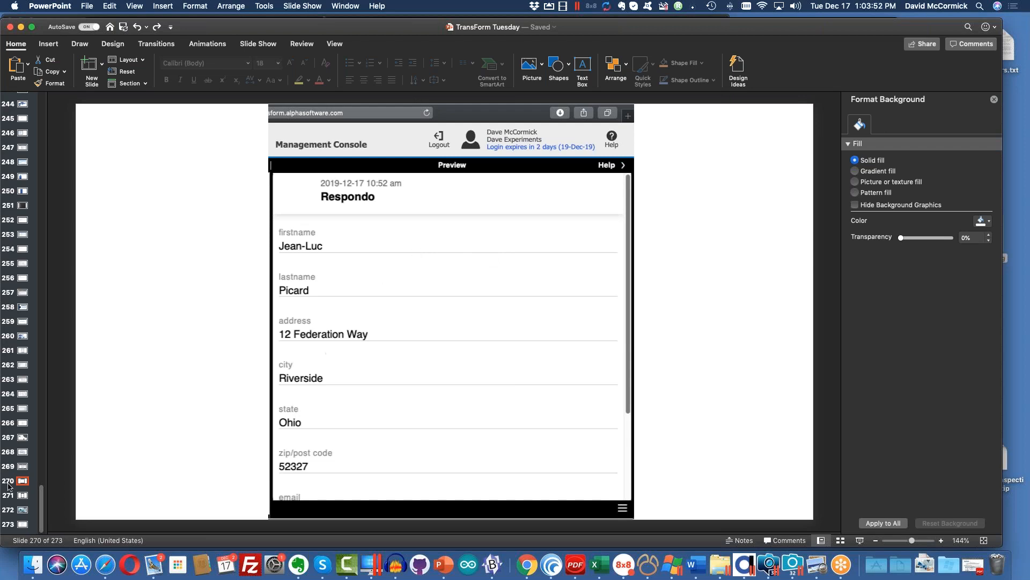
left_click(22, 495)
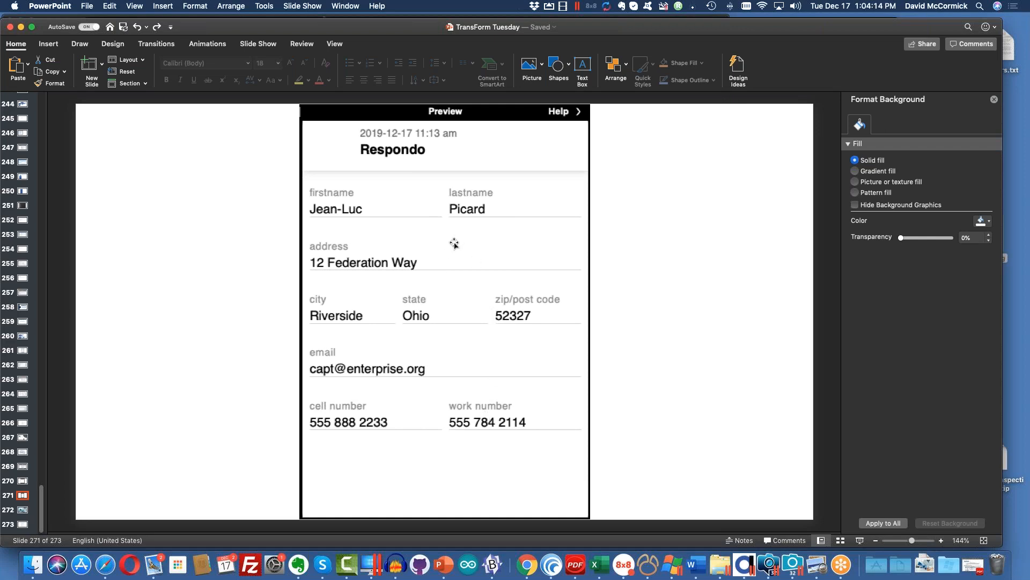
left_click(24, 510)
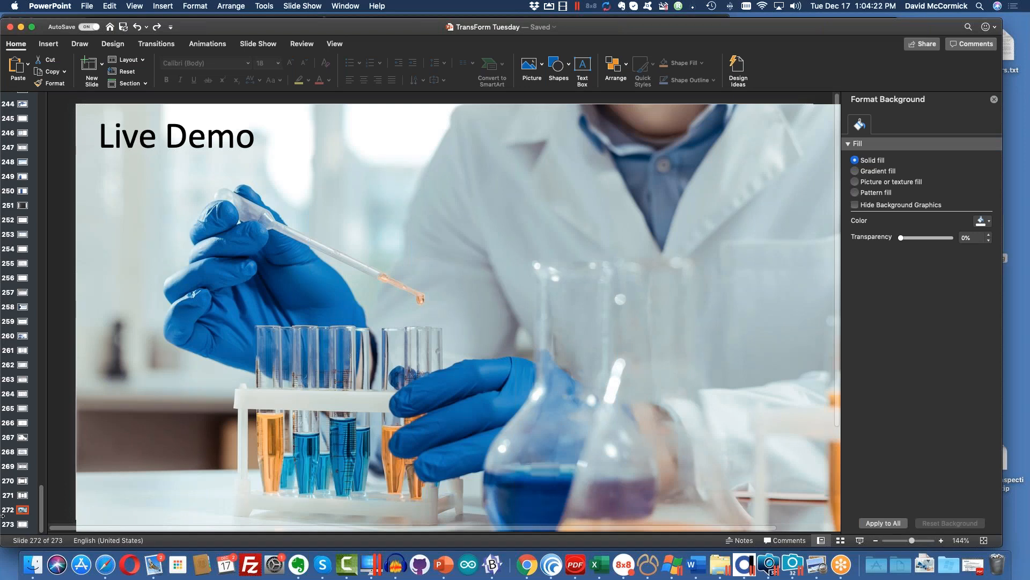
- Switch to the TransForm designer in Safari and reposition its window, showing the Respondo form preview
left_click(106, 565)
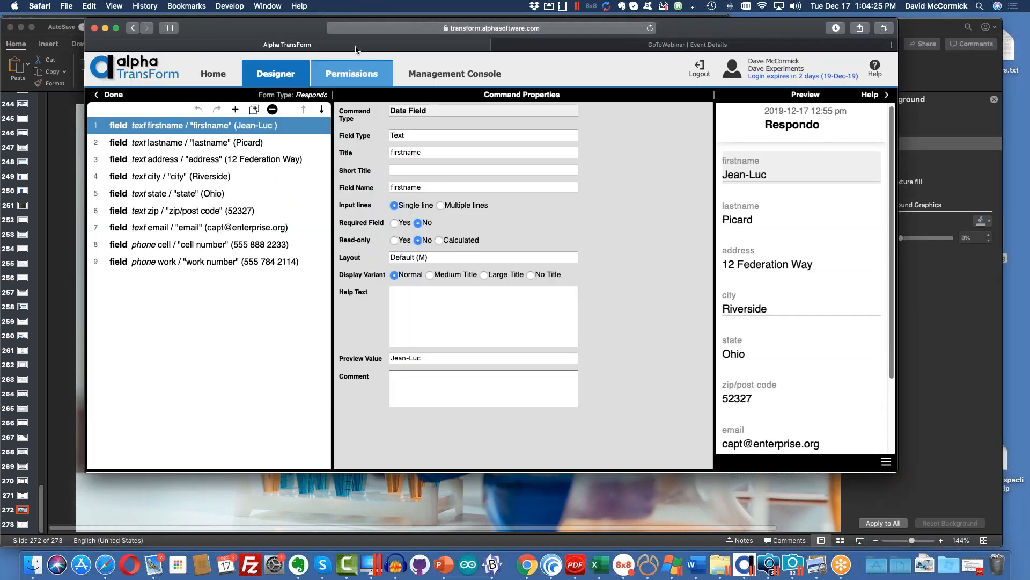
left_click_drag(322, 24, 304, 25)
left_click(969, 23)
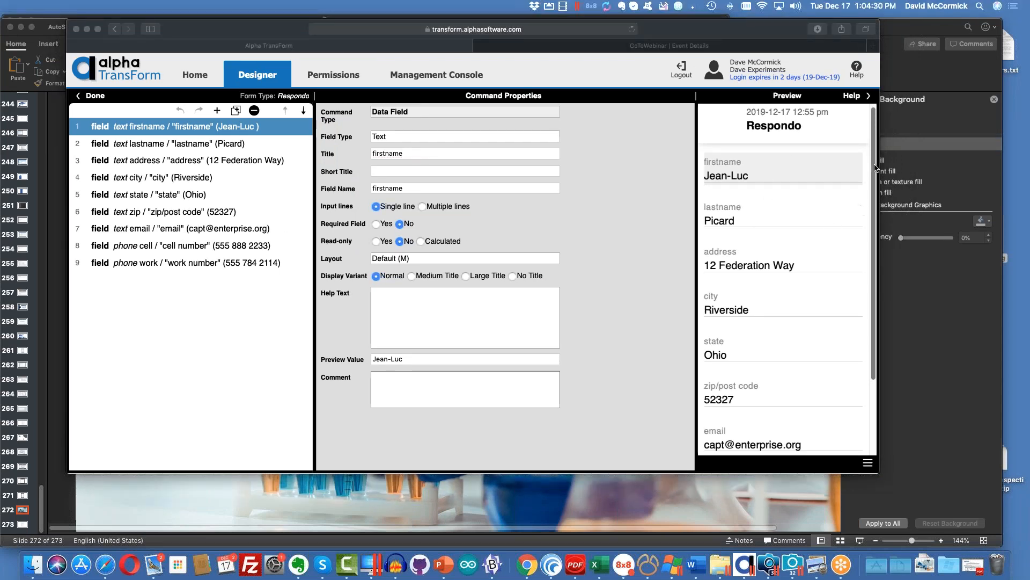
mouse_move(874, 169)
left_mouse_down()
mouse_move(871, 249)
mouse_move(871, 181)
left_mouse_up()
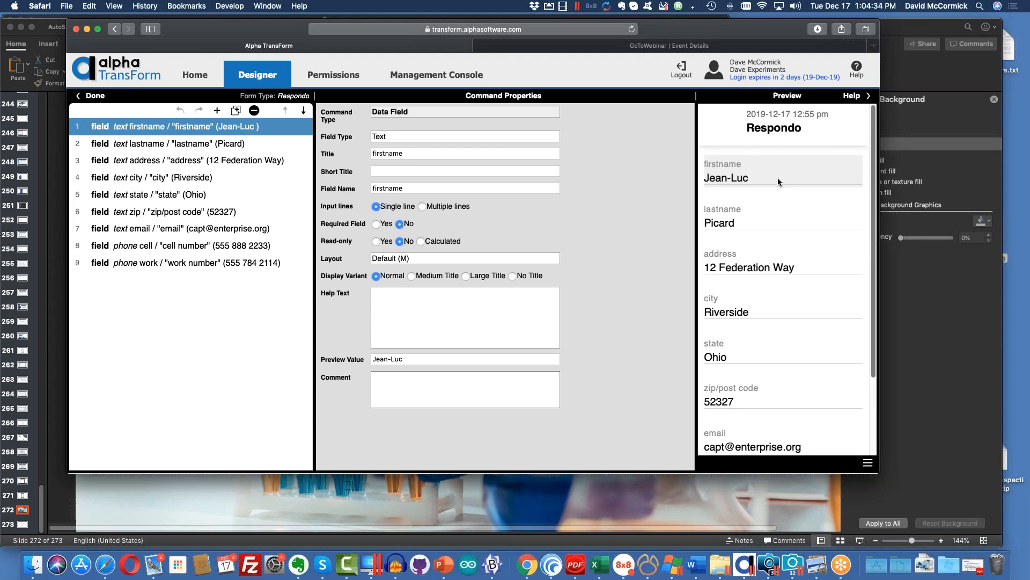
- Set the Respondo form preview to Medium size and look through its fields
left_click(868, 464)
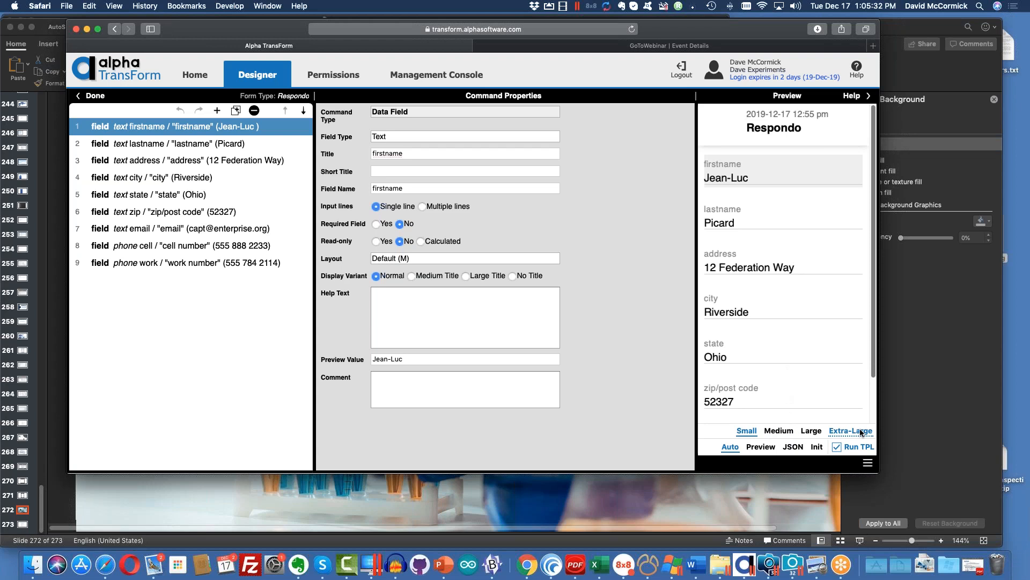
left_click(778, 430)
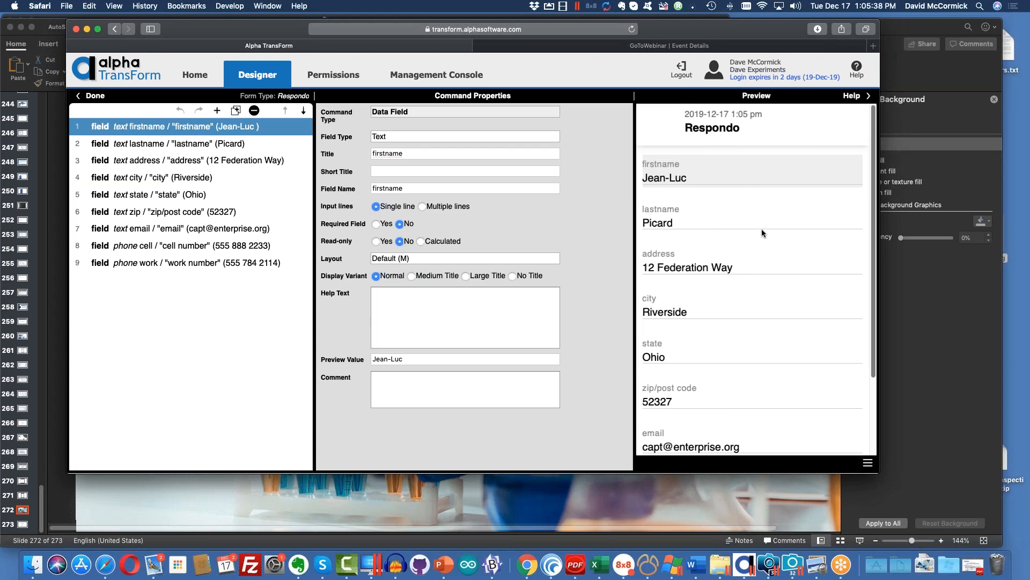
scroll(784, 197, "down", 3)
scroll(784, 197, "up", 3)
- Set the firstname field's Medium layout to a width of 2 columns and save it
left_click(453, 257)
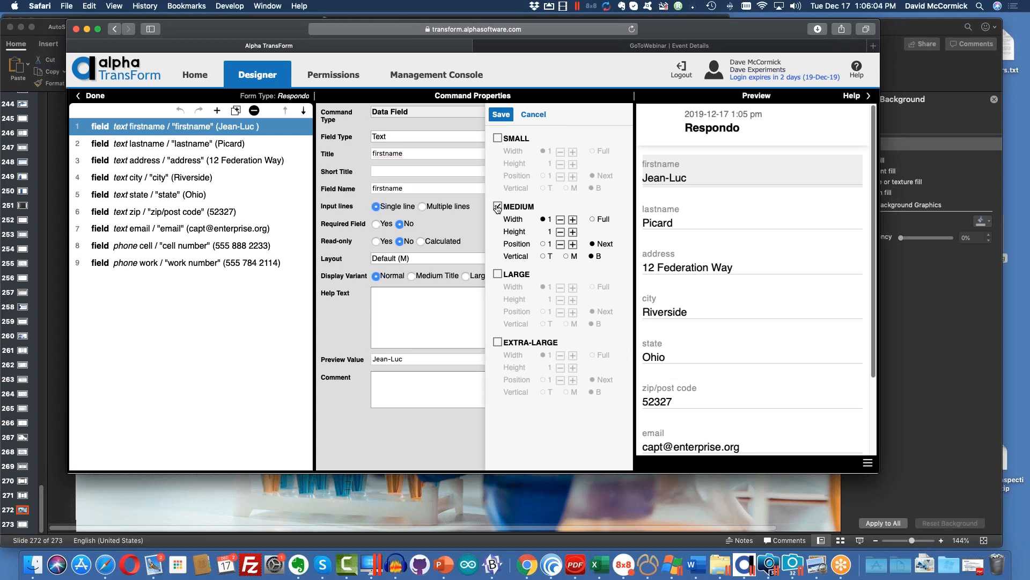
left_click(497, 207)
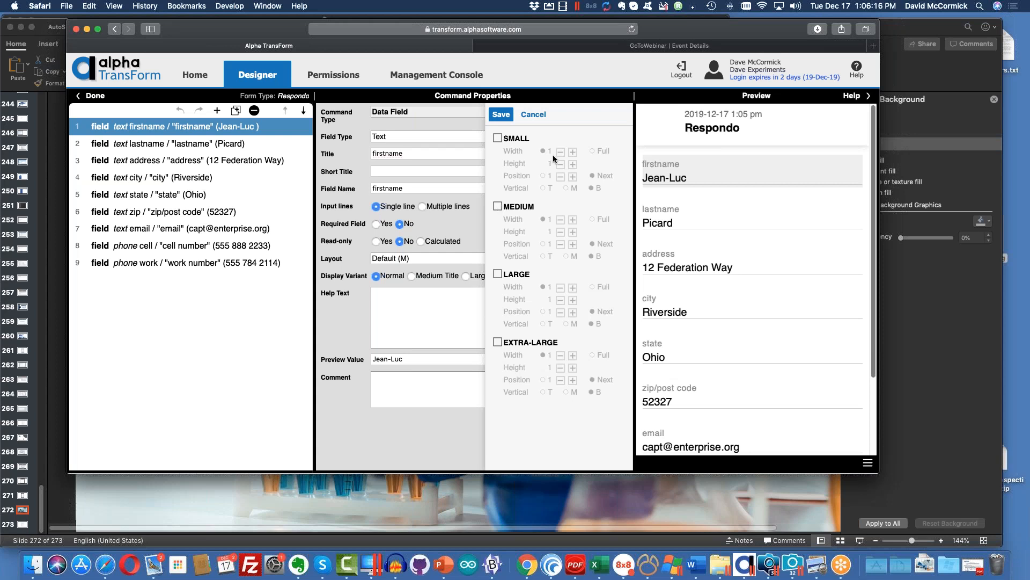
left_click(497, 207)
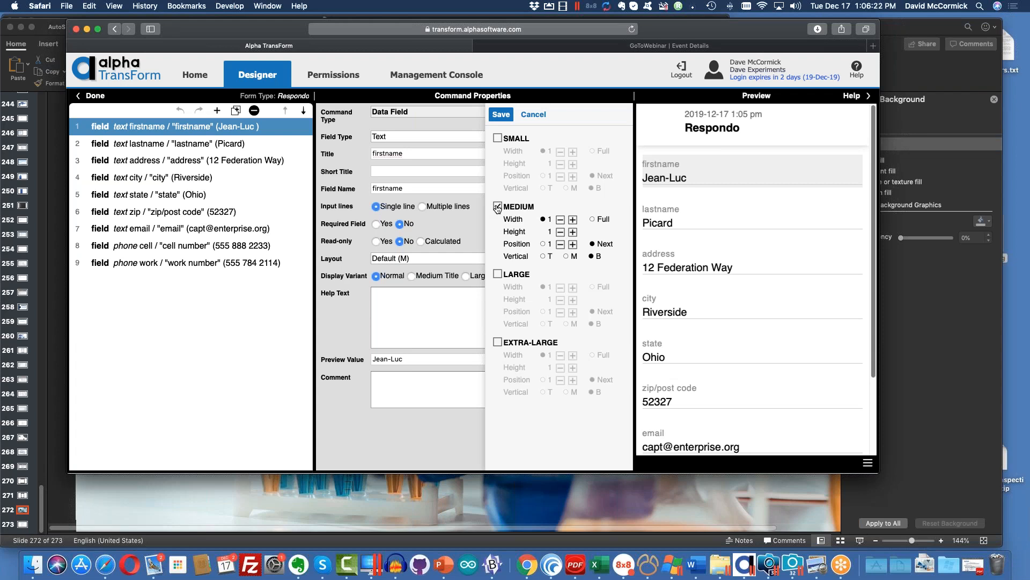
left_click(573, 220)
left_click(501, 115)
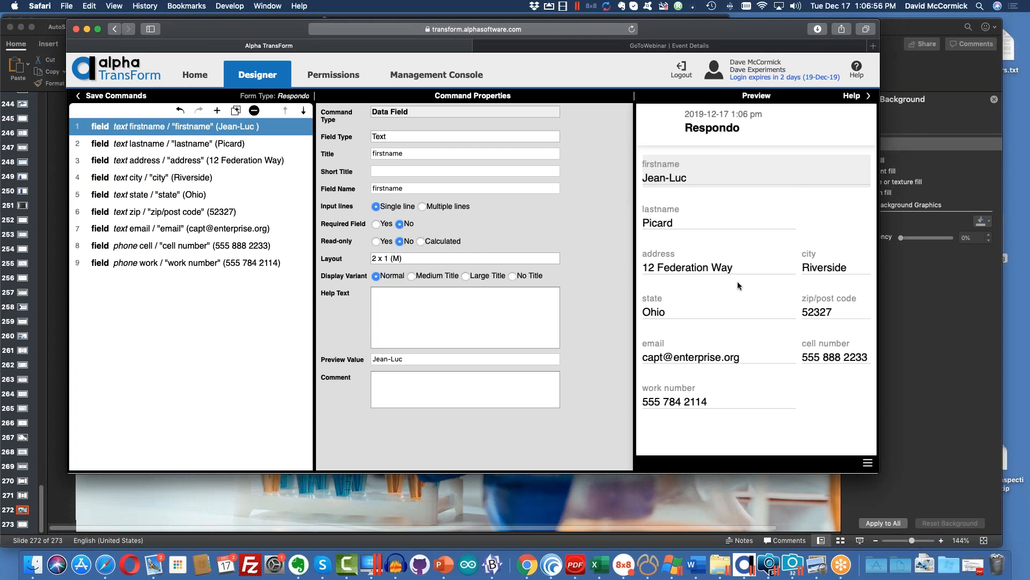
- Disable the Medium layout settings of the firstname field and save
left_click(458, 258)
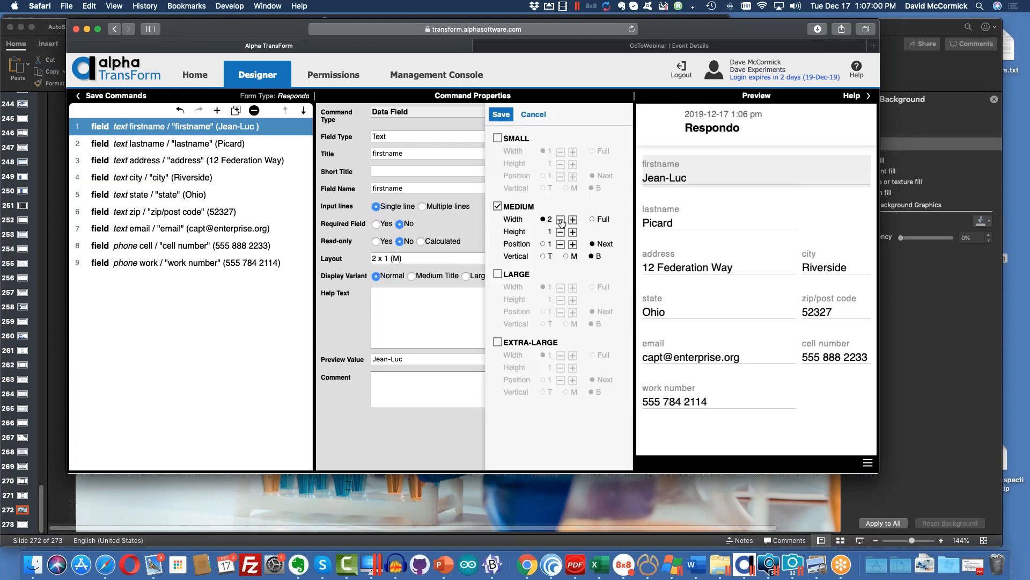
left_click(498, 207)
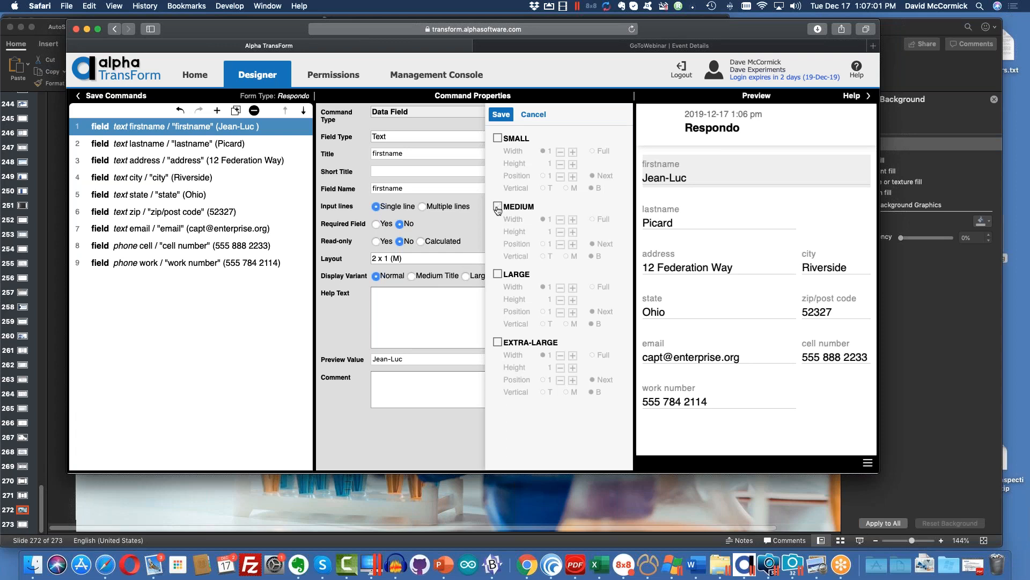
left_click(500, 114)
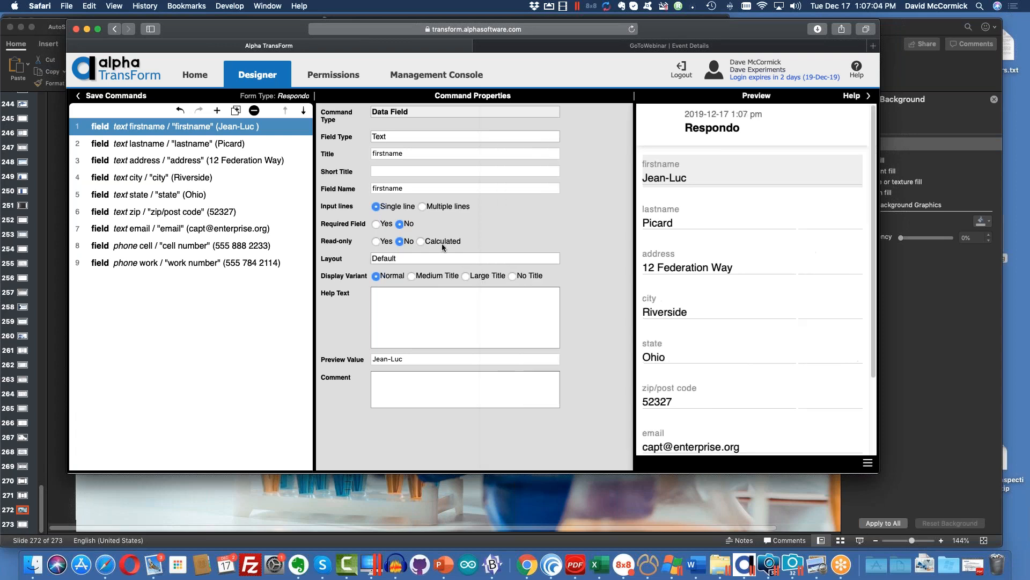
- Enclose the firstname and lastname fields in a section and select its sectionStart command
left_click(727, 214)
left_click(684, 262)
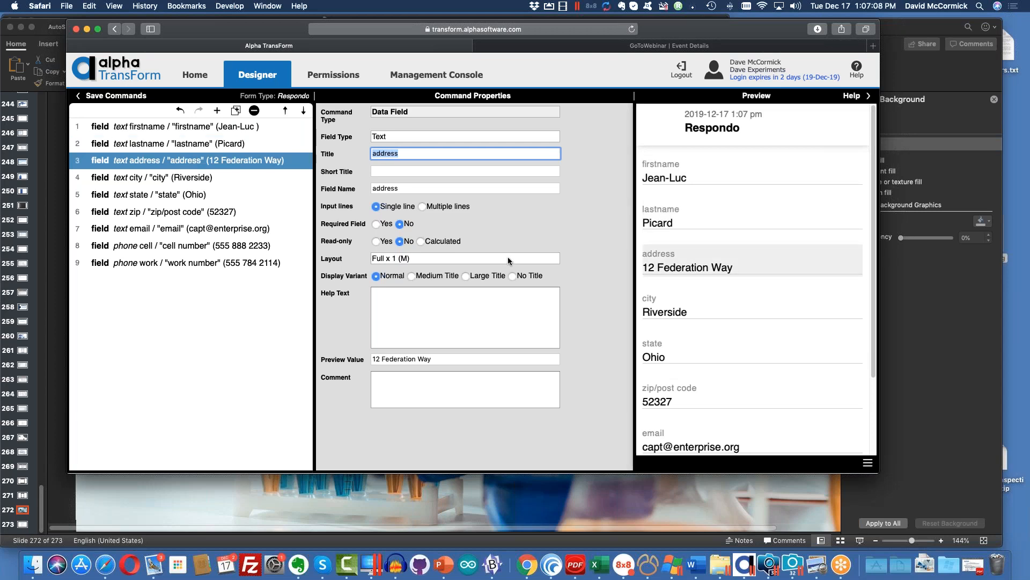
left_click(676, 177)
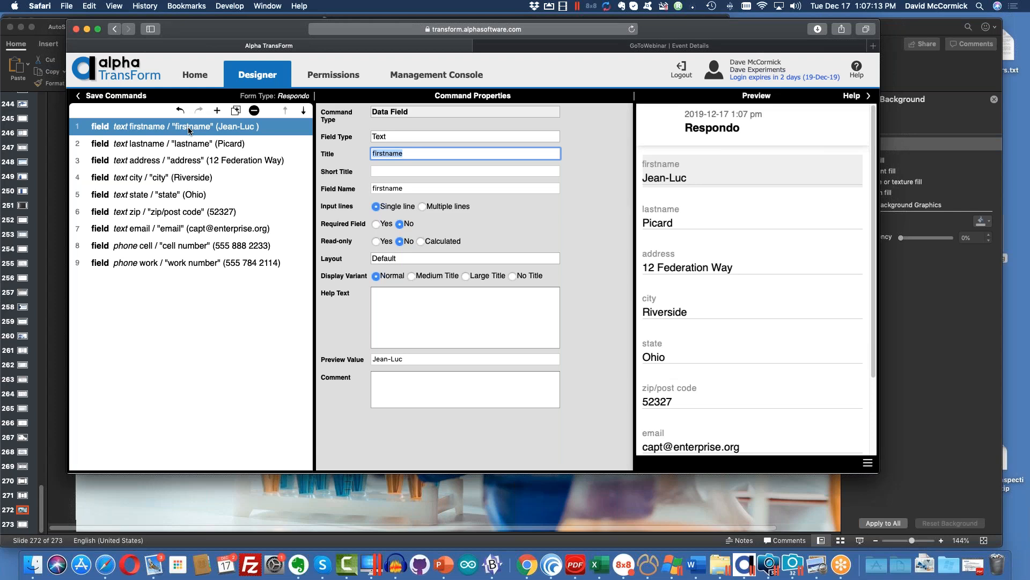
left_click(197, 145, "shift")
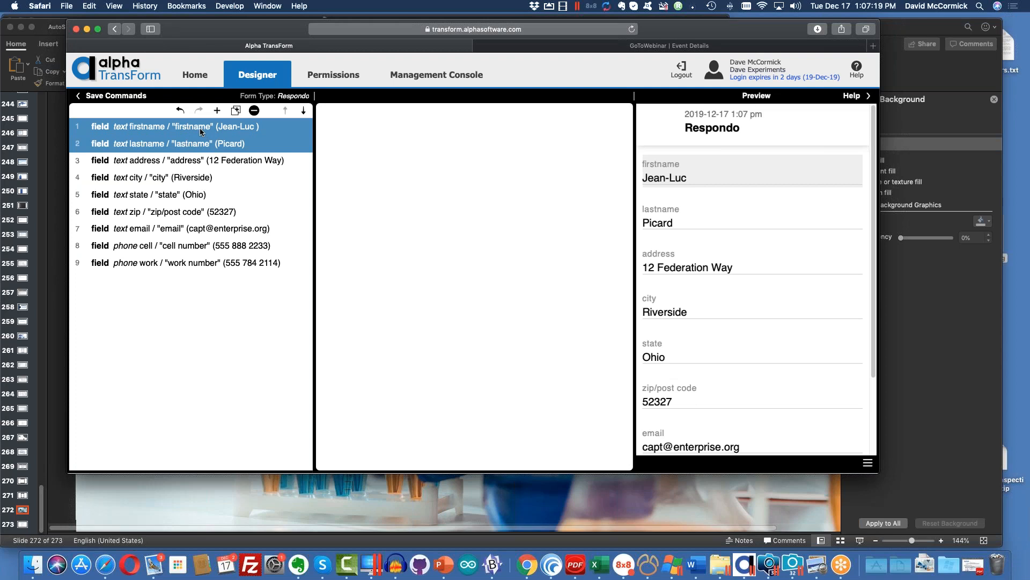
left_click(217, 114)
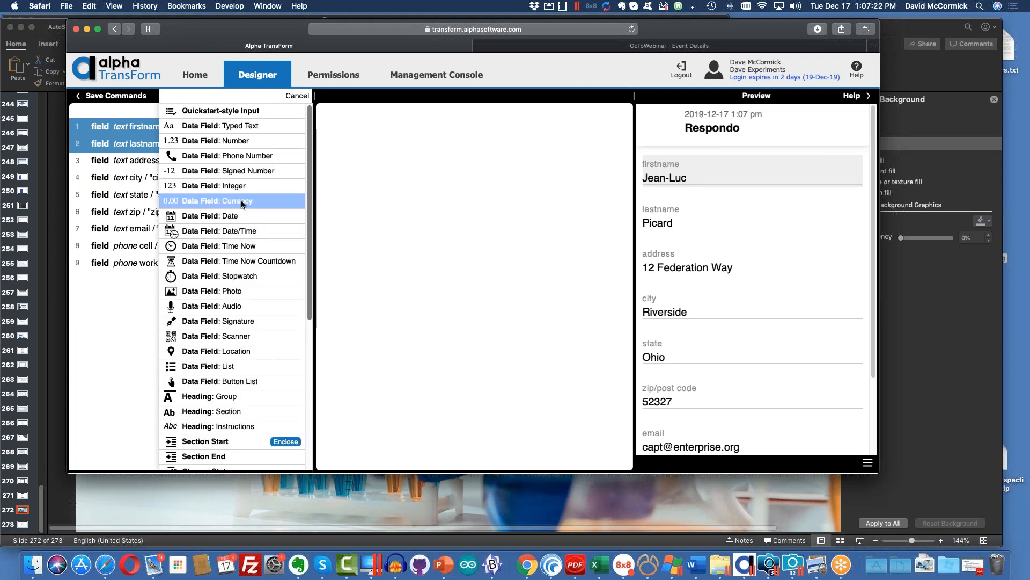
scroll(297, 336, "down", 3)
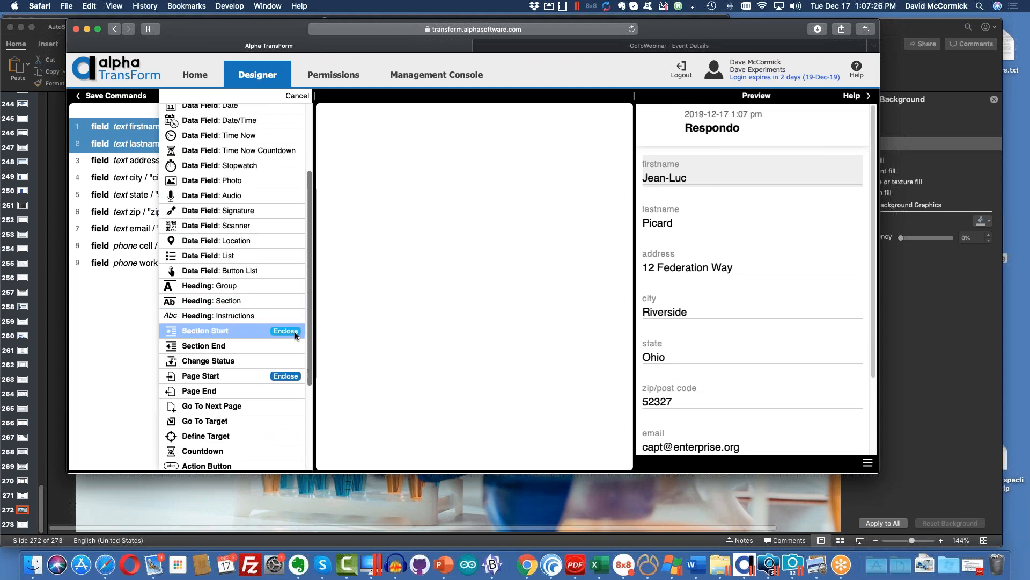
left_click(285, 331)
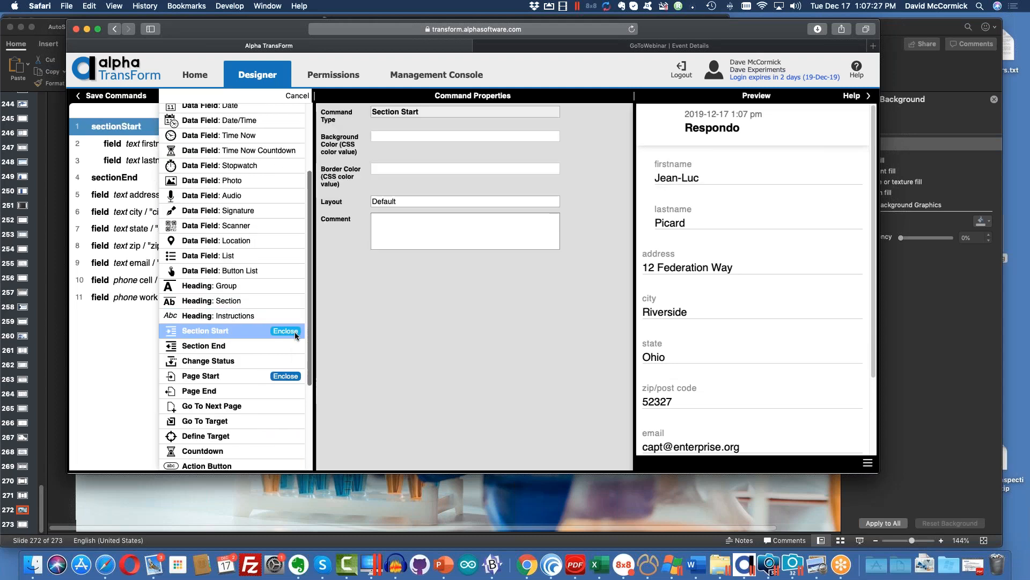
left_click(137, 179)
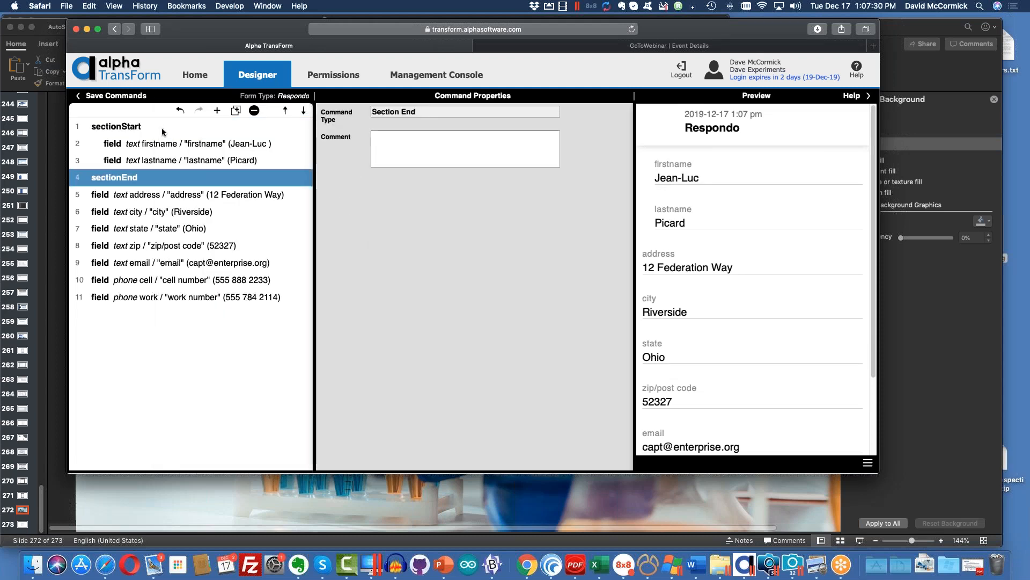
left_click(162, 131)
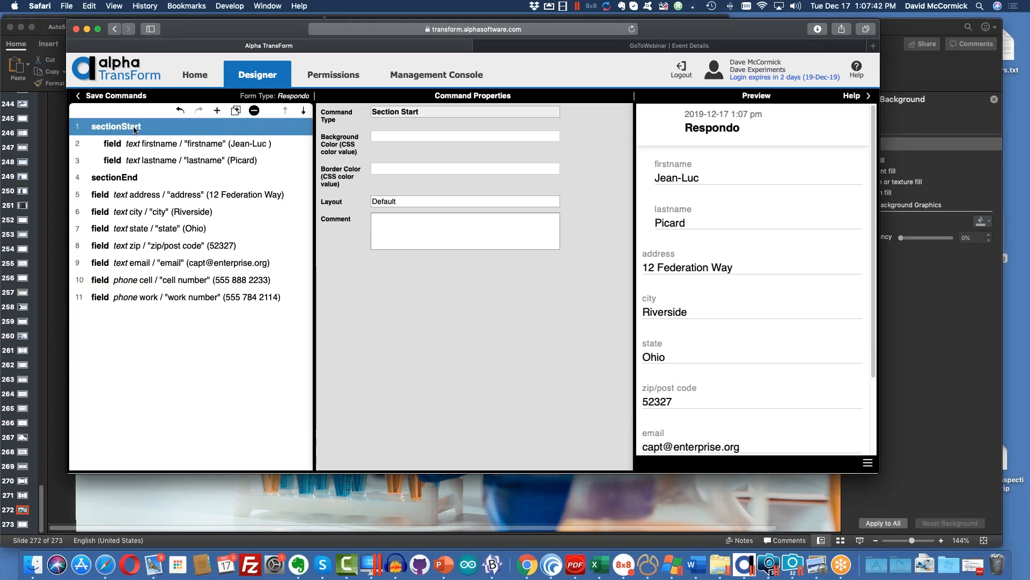
left_click(405, 201)
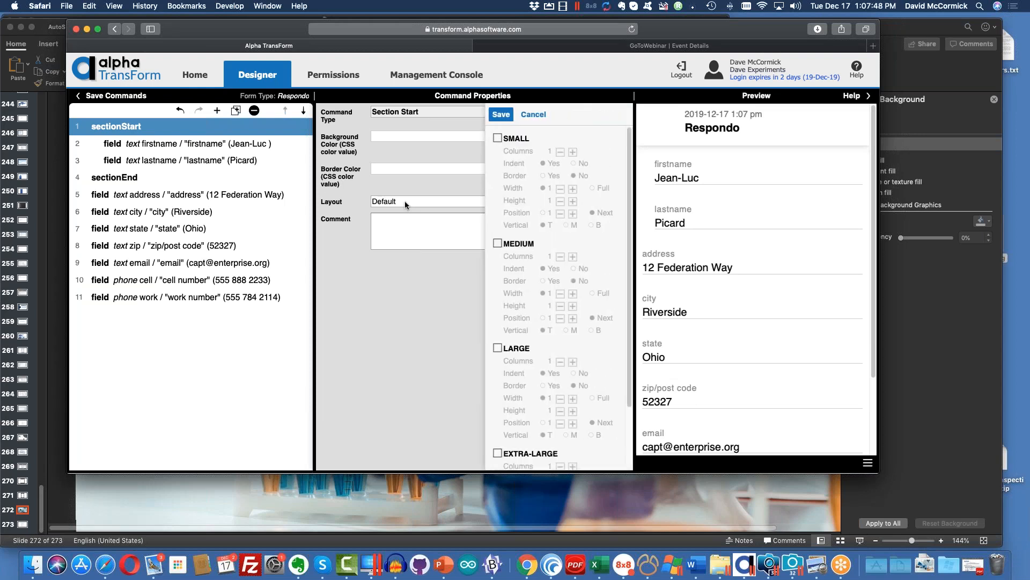
left_click(497, 245)
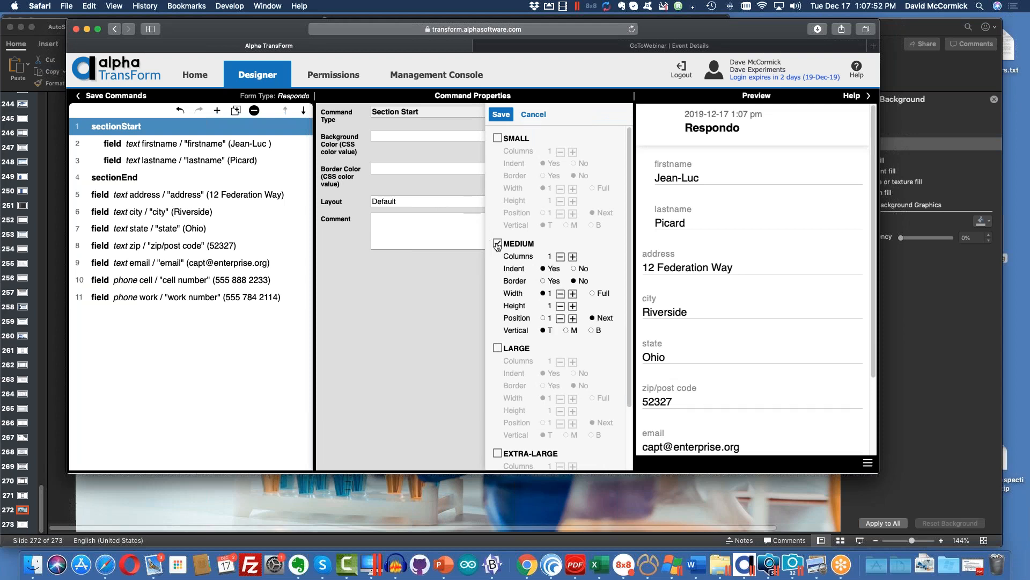
left_click(576, 270)
left_click(426, 281)
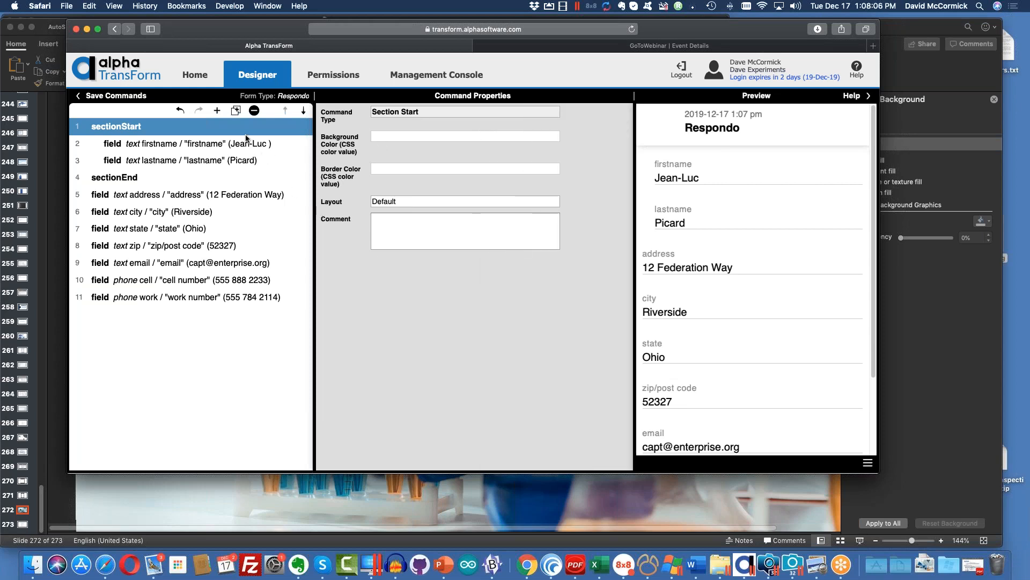
left_click(217, 110)
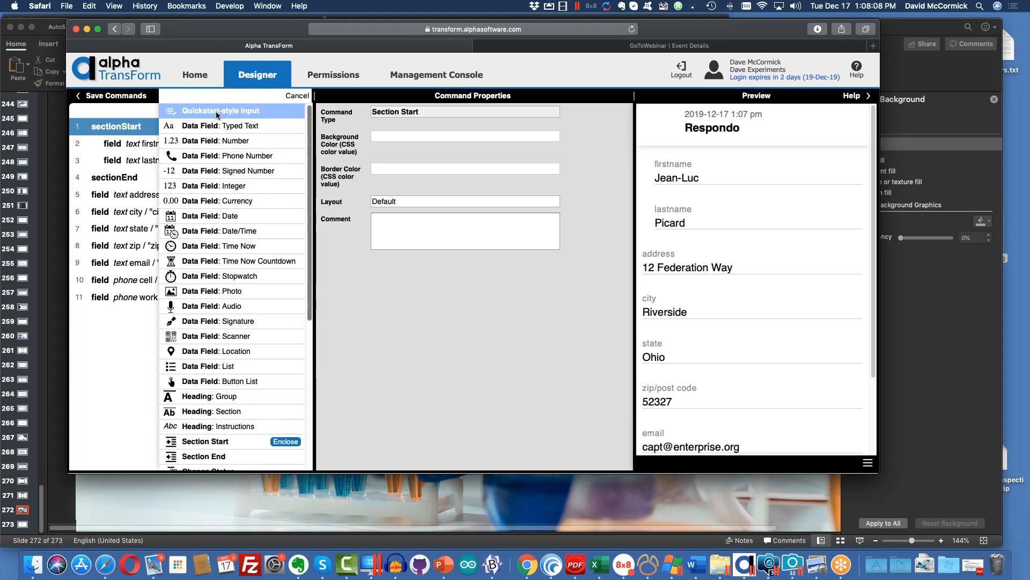
left_click(299, 95)
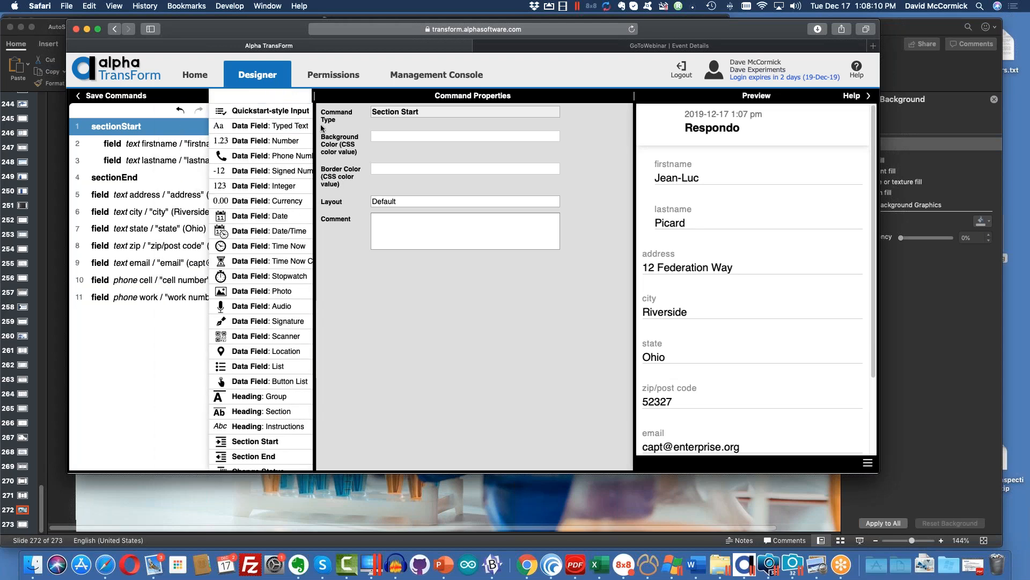
- Set the name section's Medium layout to no indent, full width and 2 columns, saving the settings
left_click(407, 199)
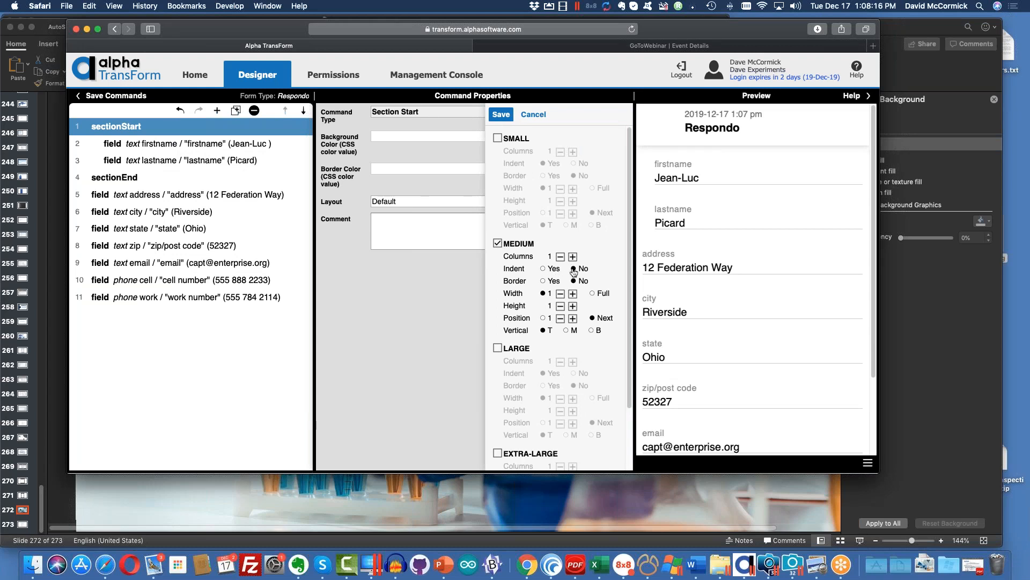
left_click(502, 114)
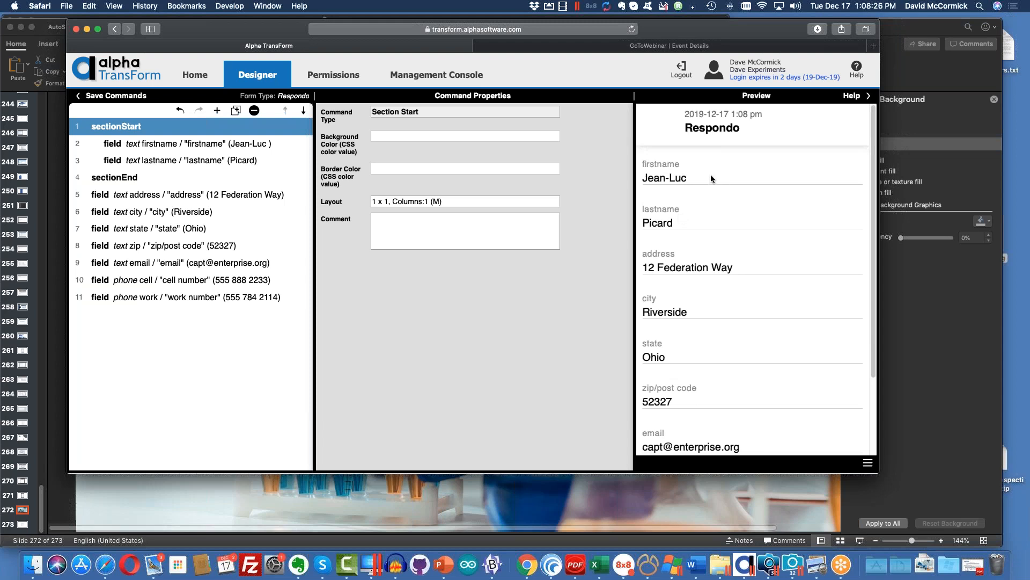
left_click(467, 202)
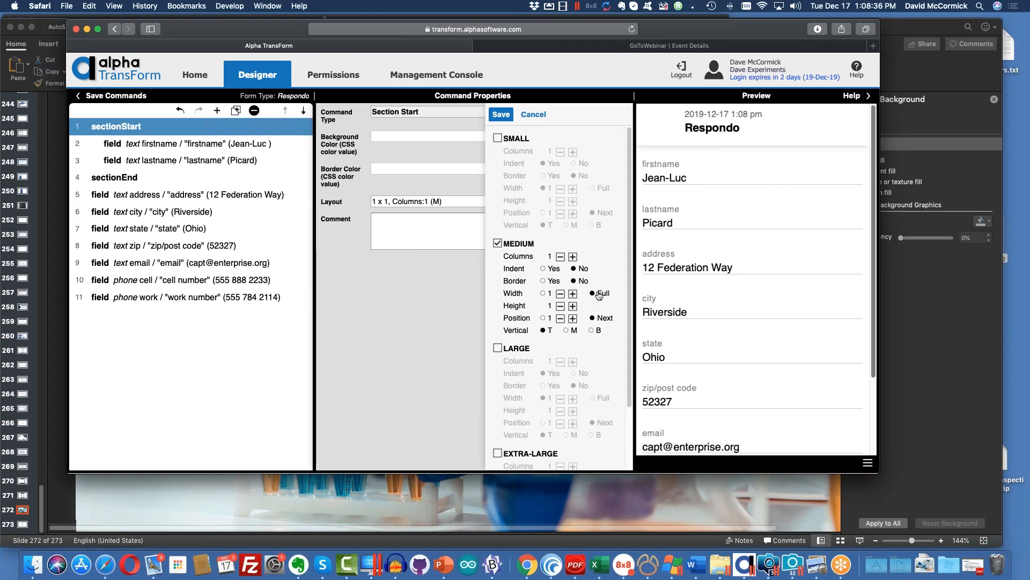
left_click(573, 258)
left_click(500, 115)
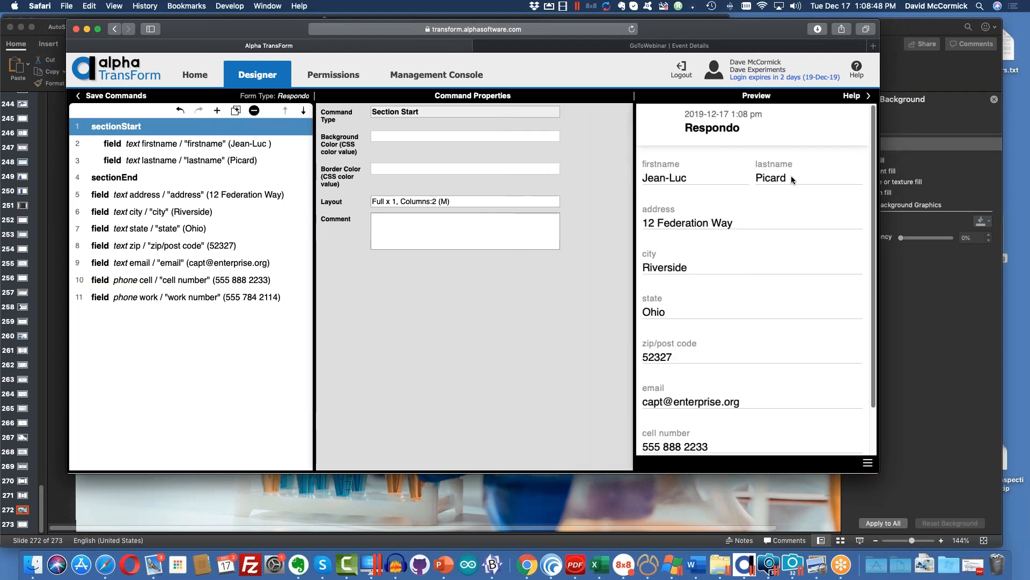
- Enclose the city, state and zip fields in a section using the Section Start command
left_click(709, 263)
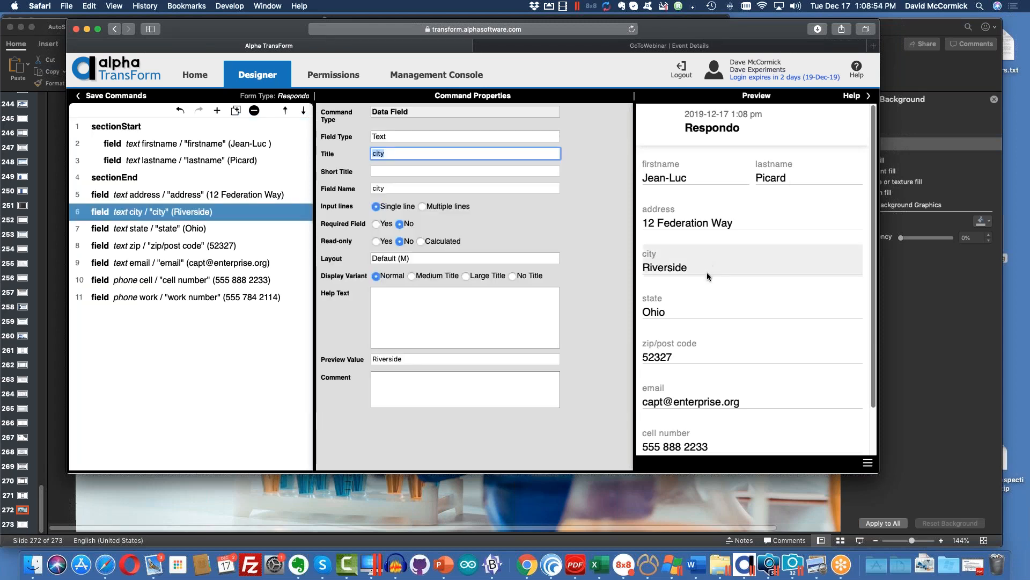
left_click(192, 247, "shift")
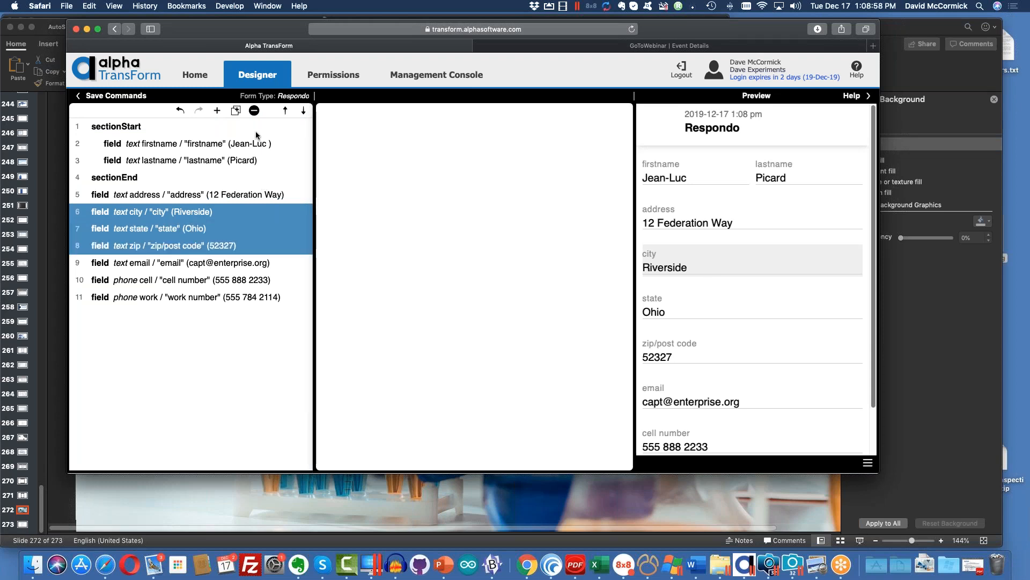
left_click(219, 113)
scroll(232, 246, "down", 5)
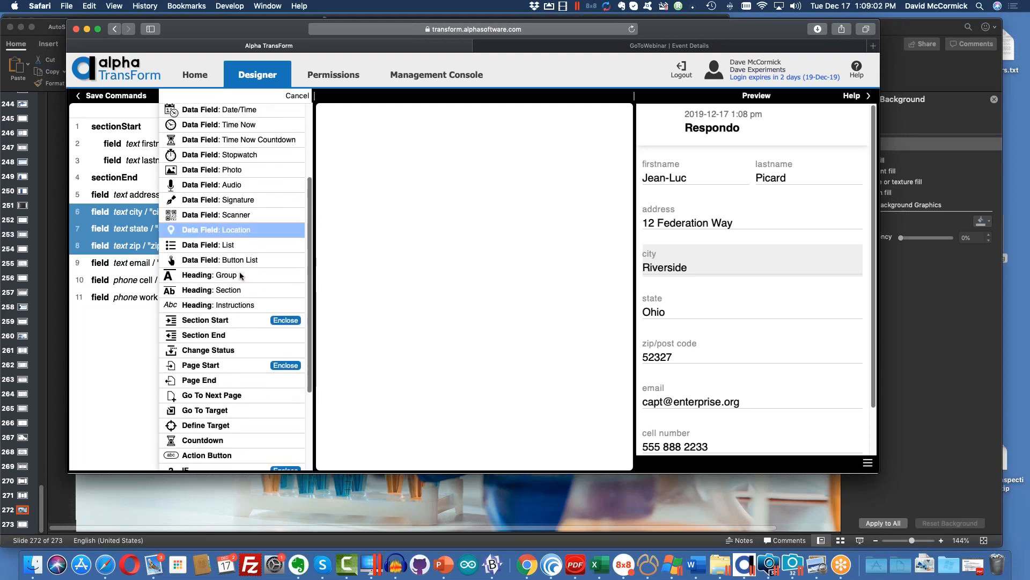
left_click(286, 315)
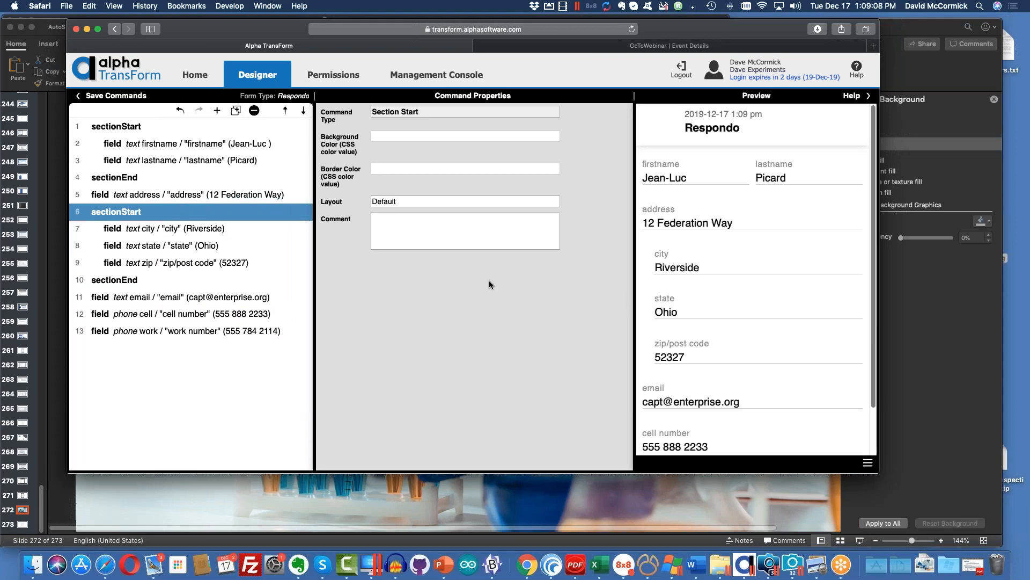
- Set the city, state and zip section's Medium layout to no indent, full width and 3 columns, saving the settings
left_click(466, 202)
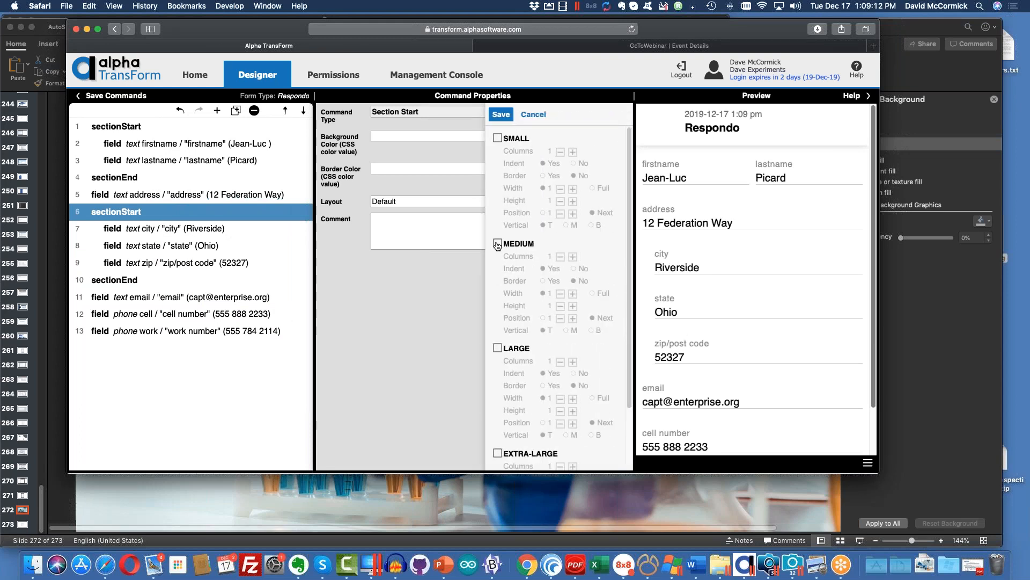
left_click(497, 244)
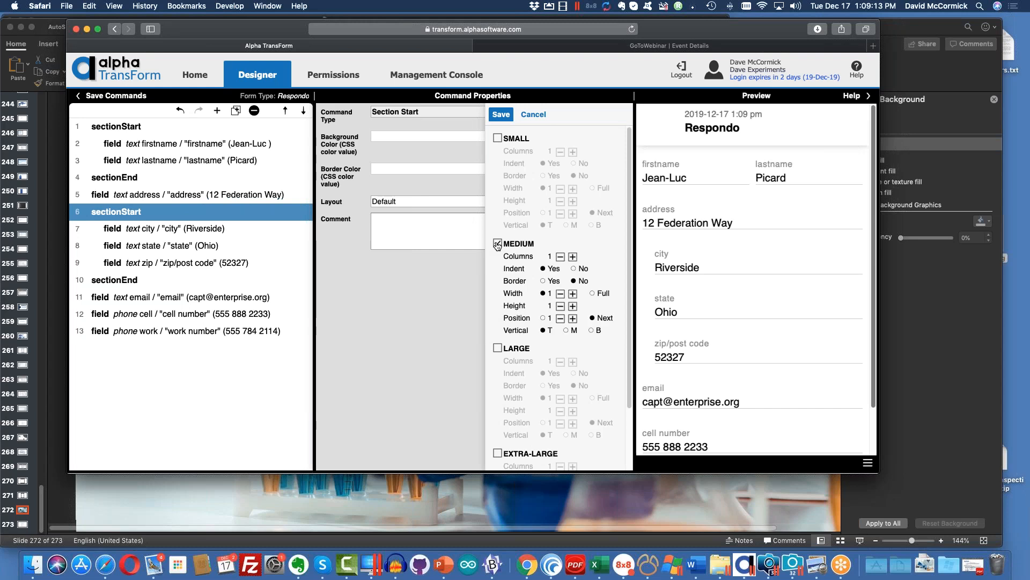
left_click(573, 268)
left_click(592, 293)
left_click(573, 256)
left_click(501, 115)
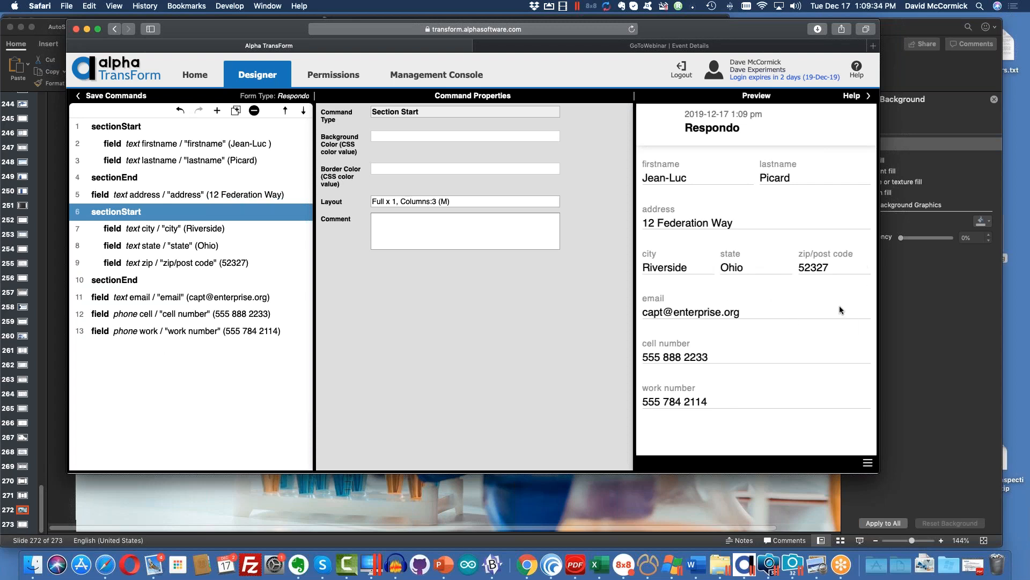
- Enclose the cell and work phone fields in a section using the Section Start command
left_click(221, 315)
left_click(219, 332, "shift")
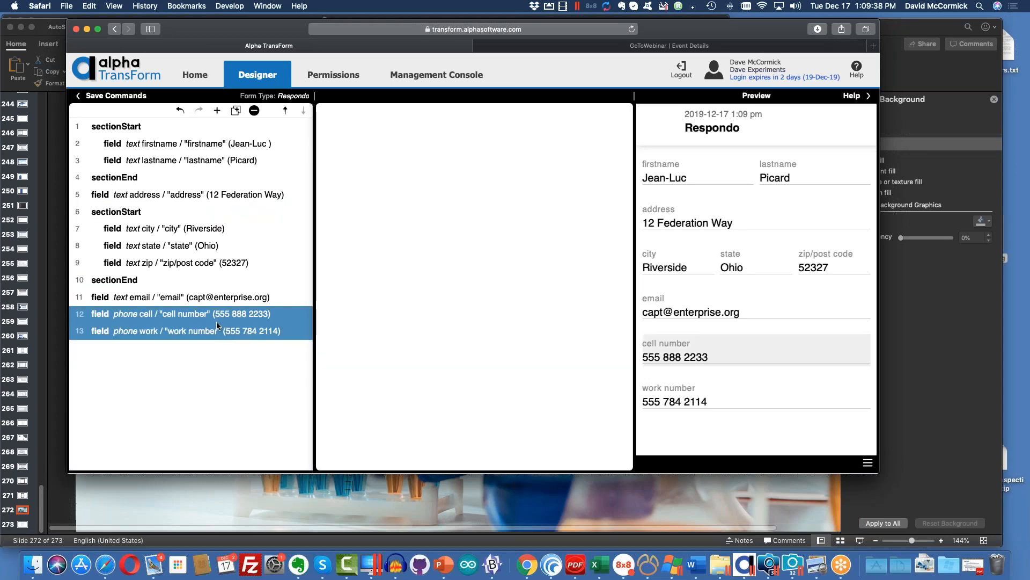
left_click(217, 110)
scroll(268, 204, "down", 5)
left_click(283, 194)
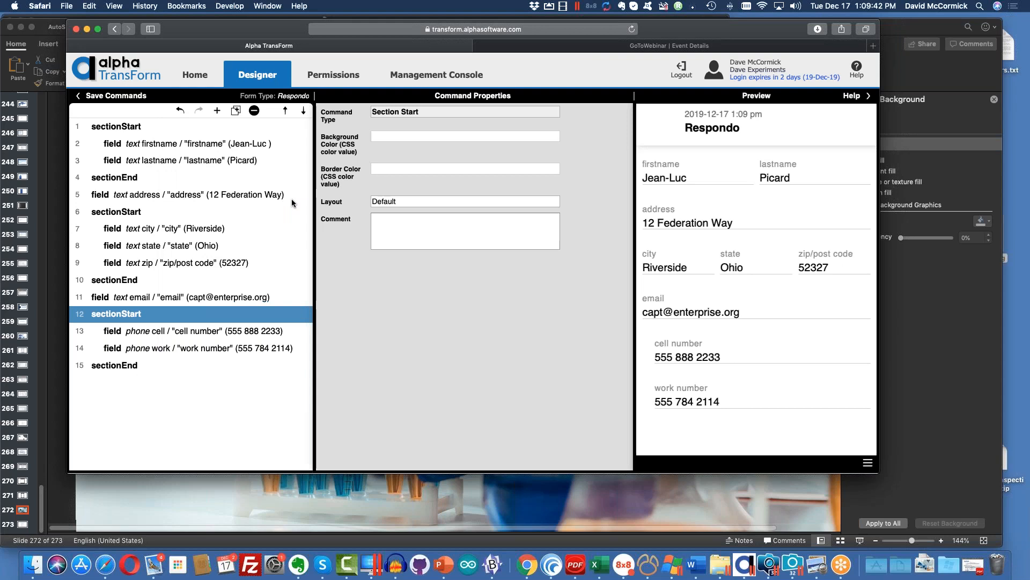
- Enable the phone section's Medium layout with full width and 2 columns, and save it
left_click(413, 202)
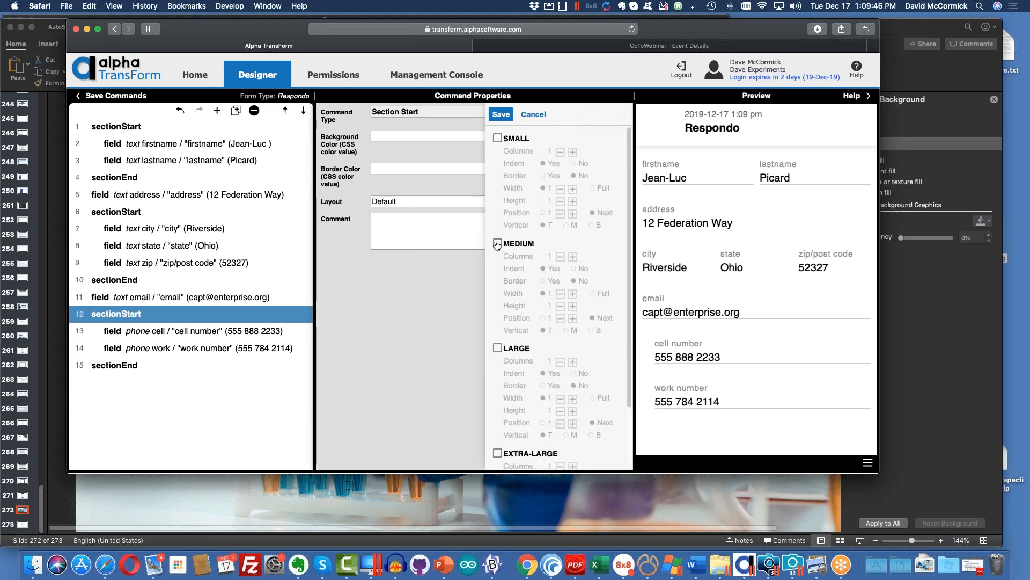
left_click(497, 243)
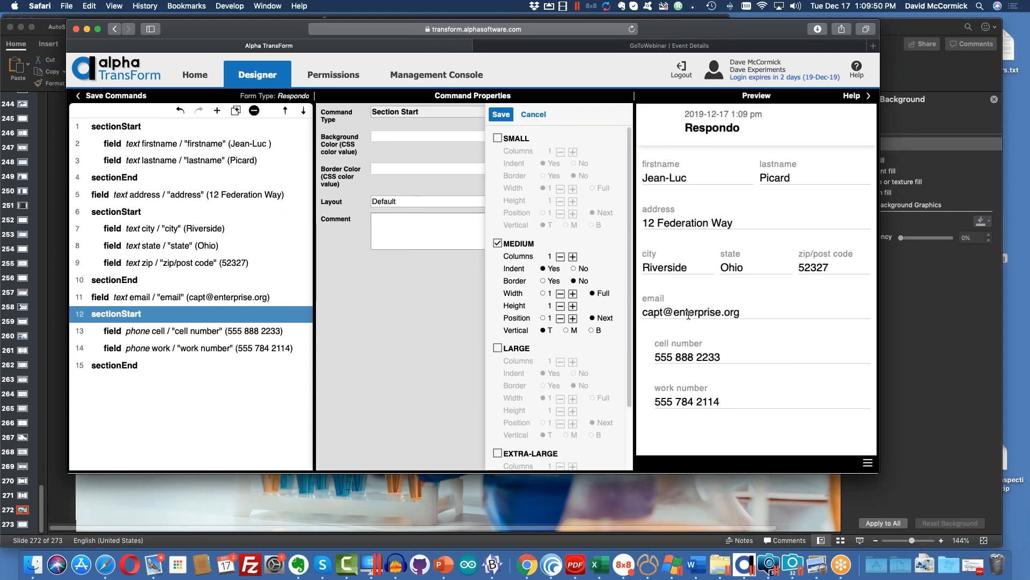
left_click(572, 259)
left_click(501, 114)
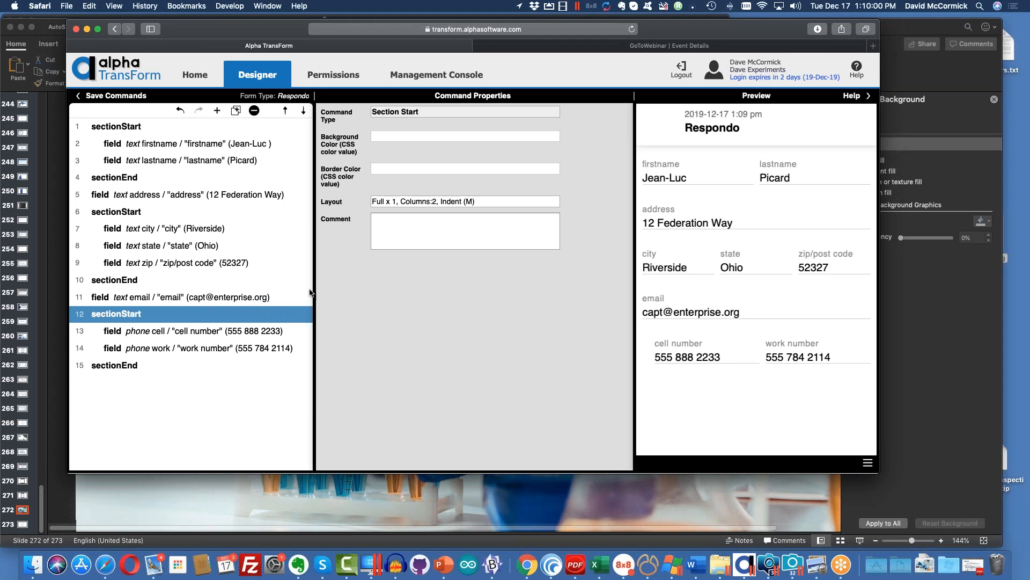
- Turn off the indent in the phone section's Medium layout and save
left_click(437, 201)
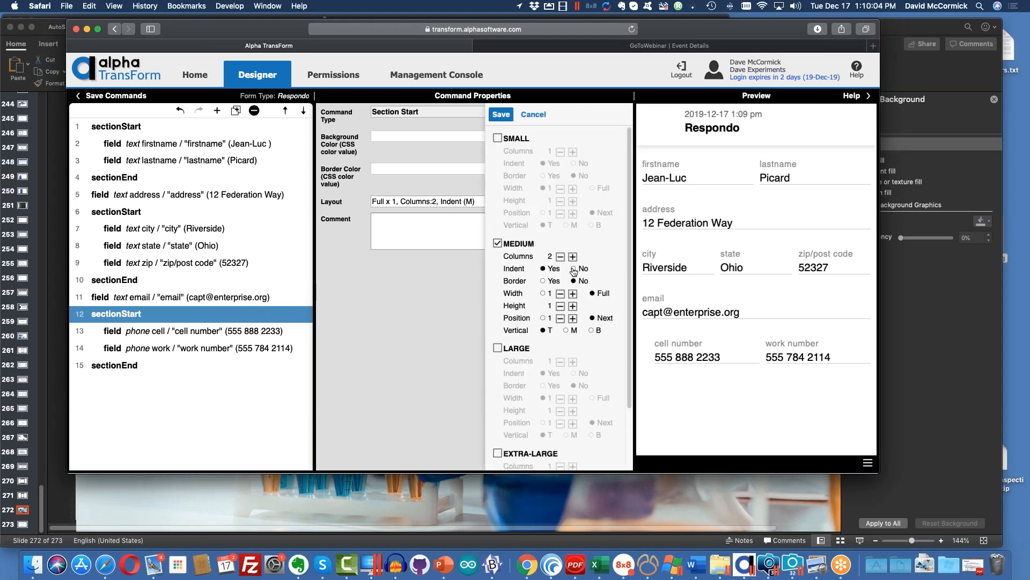
left_click(573, 269)
left_click(502, 114)
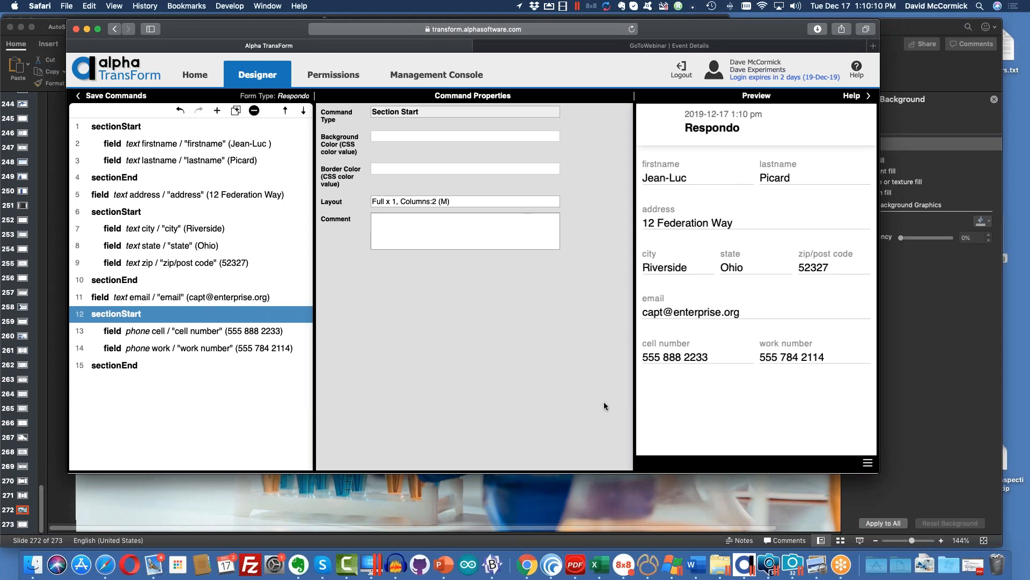
- Switch to PowerPoint and look back through slides 273 to 270, comparing the Respondo preview pictures with the form
left_click(25, 525)
left_click(25, 525)
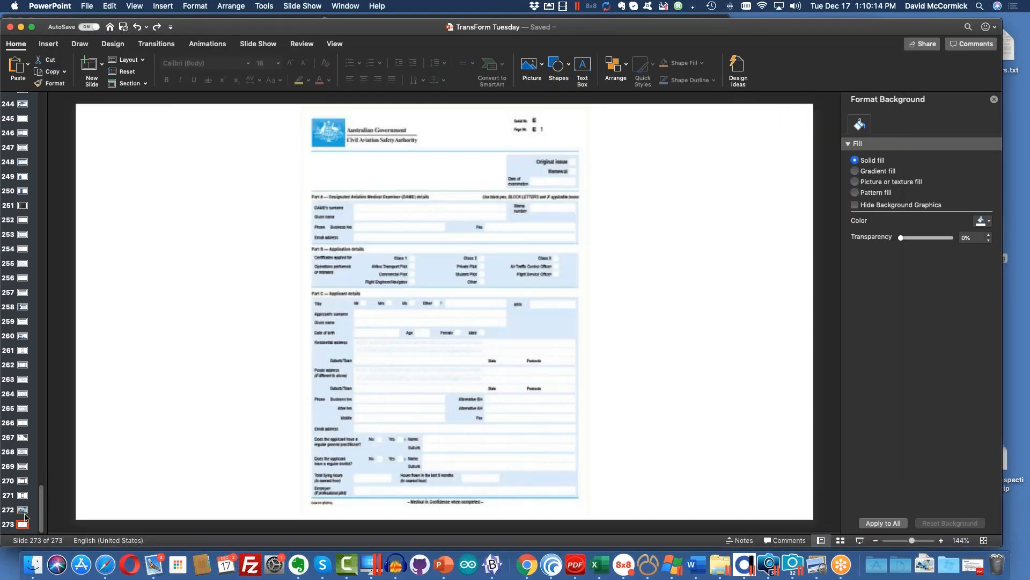
left_click(24, 511)
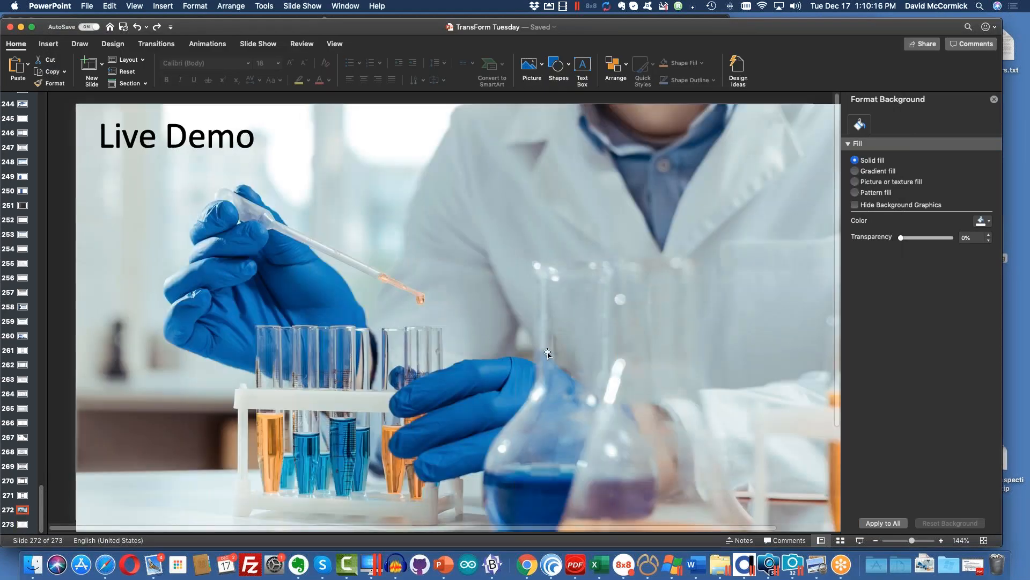
left_click(28, 496)
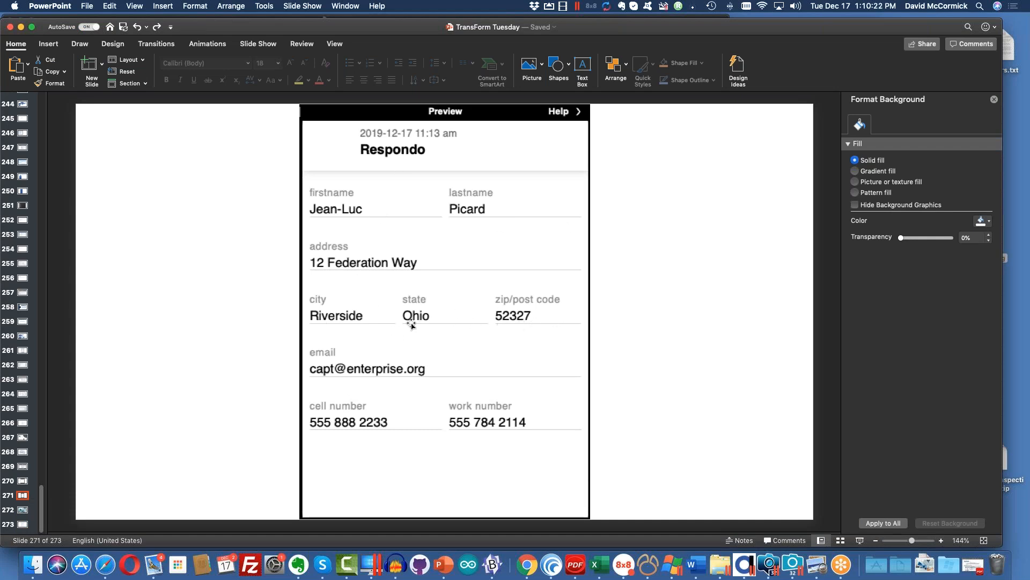
left_click(28, 481)
- Return to the TransForm designer in Safari, set the form preview to Small and examine the field arrangement
left_click(105, 564)
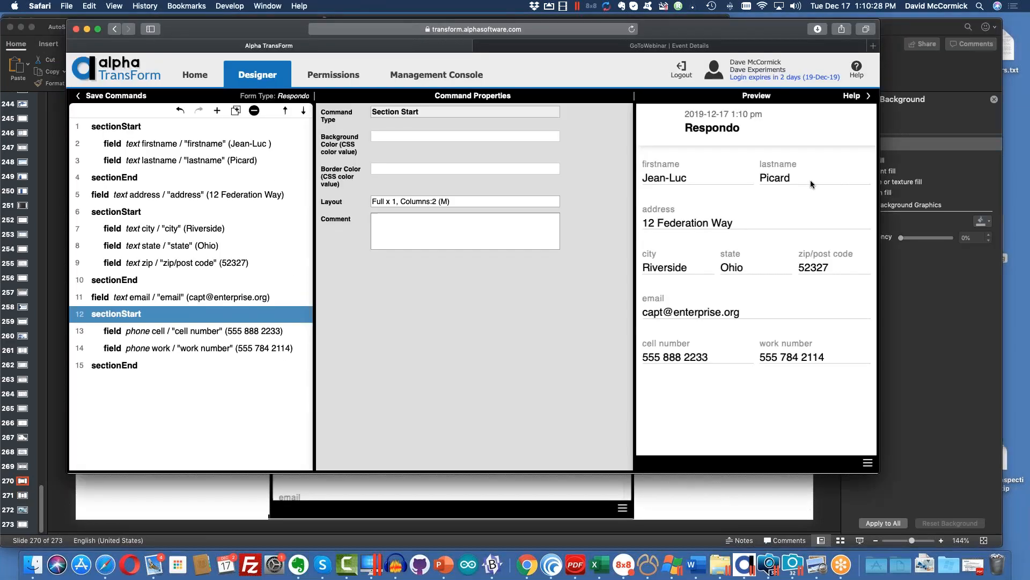
left_click(868, 463)
left_click(751, 435)
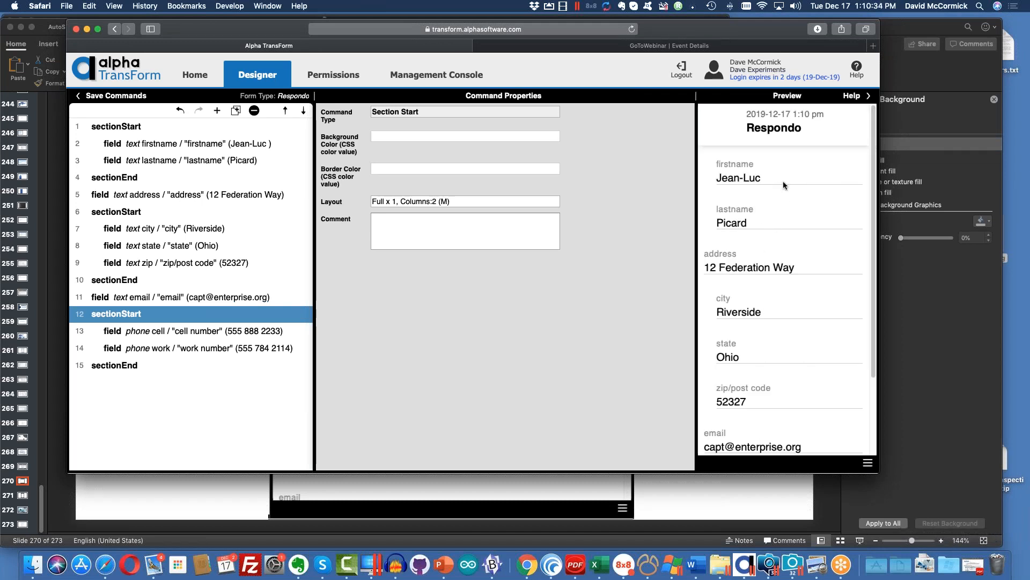
scroll(784, 182, "down", 5)
scroll(781, 200, "up", 5)
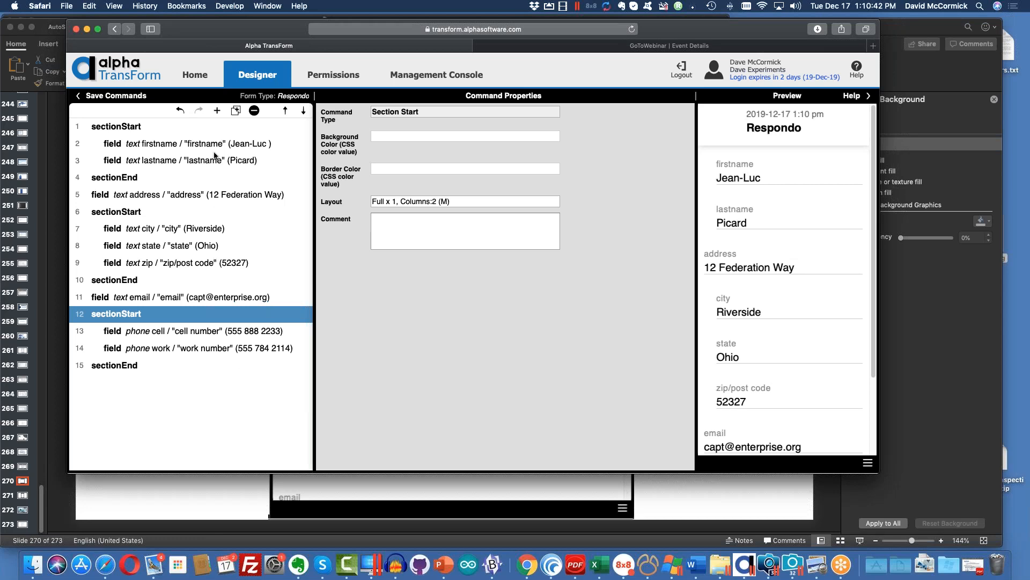
- Enable the name section's Small layout with no indent and save it
left_click(117, 128)
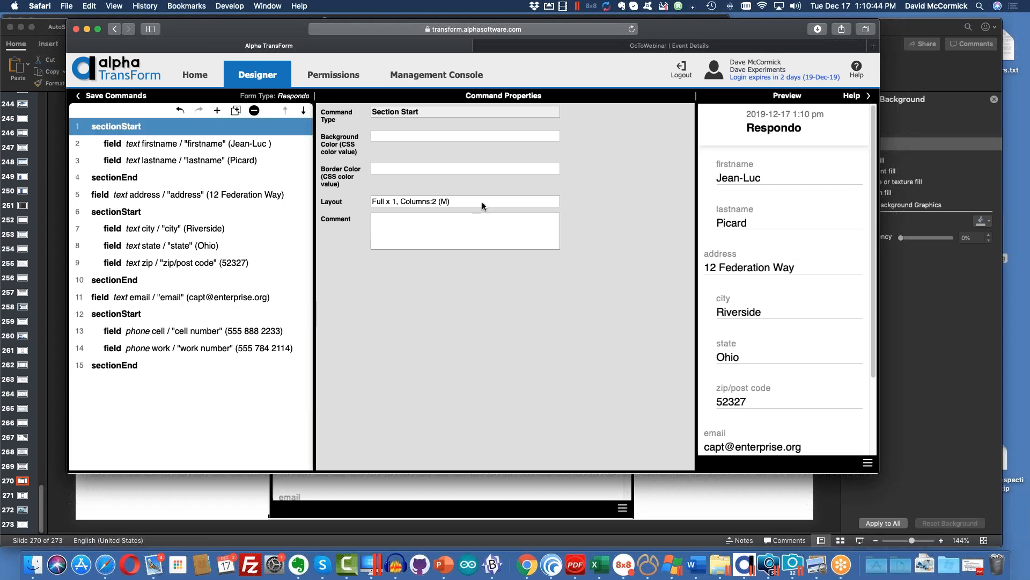
left_click(482, 201)
left_click(559, 139)
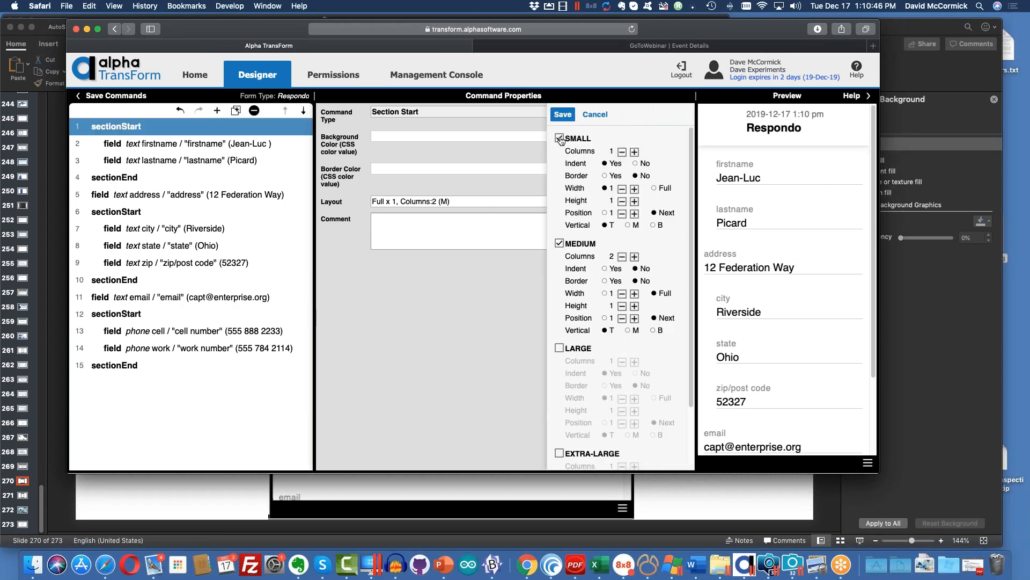
left_click(636, 164)
left_click(563, 115)
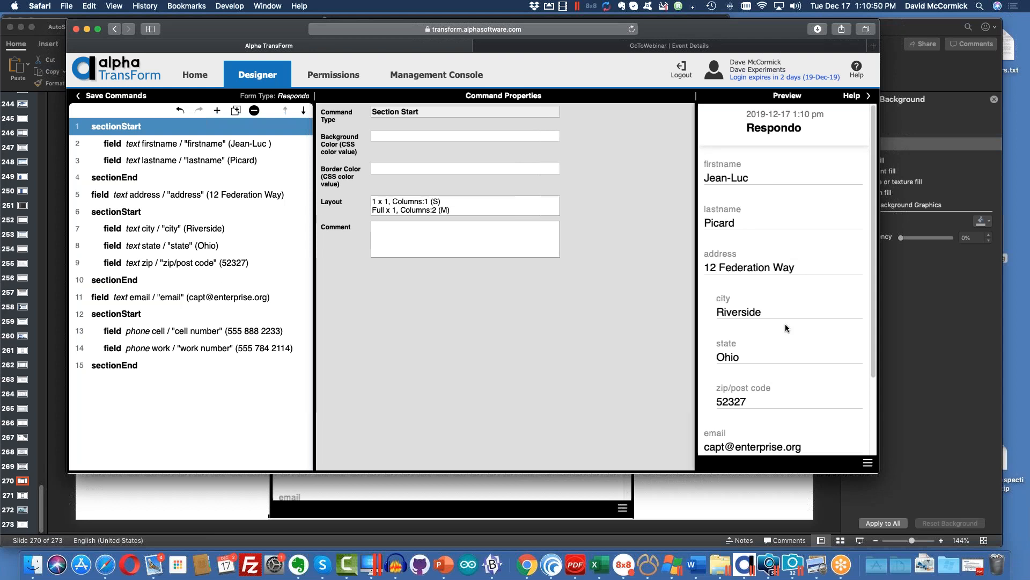
- Enable the Small layout with no indent for the city, state and zip section, save it and check the preview
left_click(123, 213)
left_click(456, 201)
left_click(573, 139)
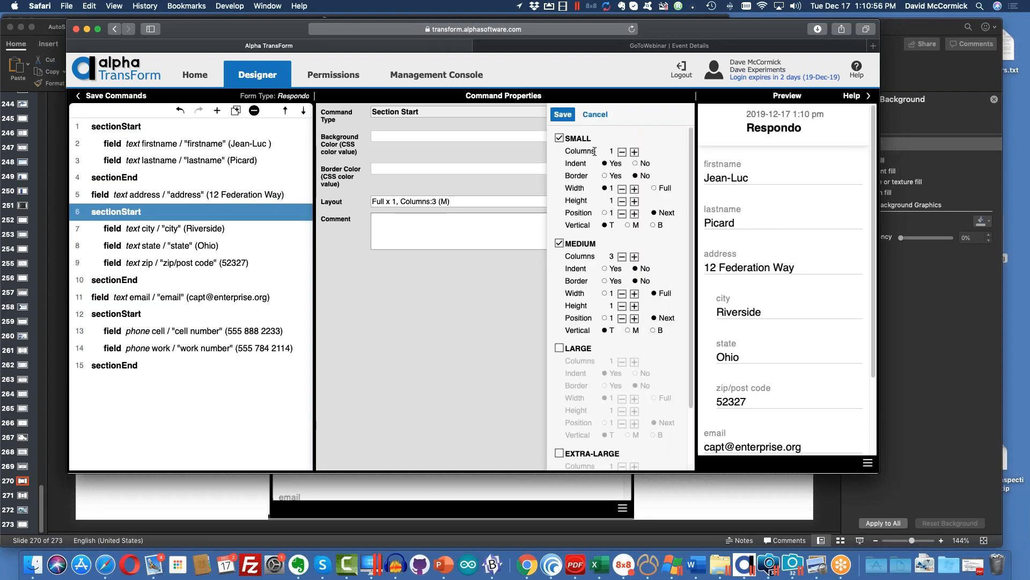
left_click(562, 114)
scroll(758, 291, "down", 2)
scroll(758, 291, "up", 1)
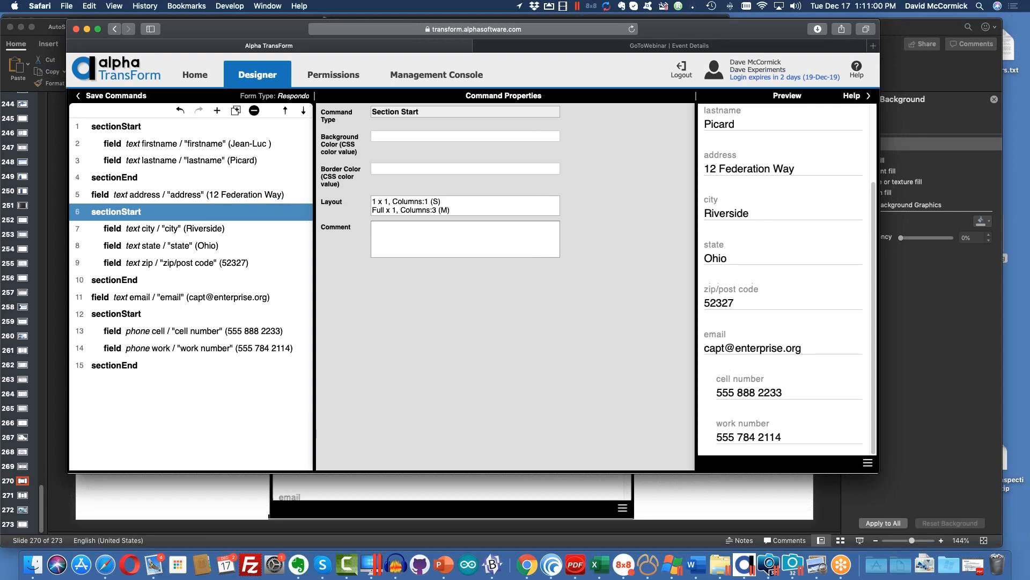
- Enable the phone section's Small layout with no indent and save it
left_click(131, 317)
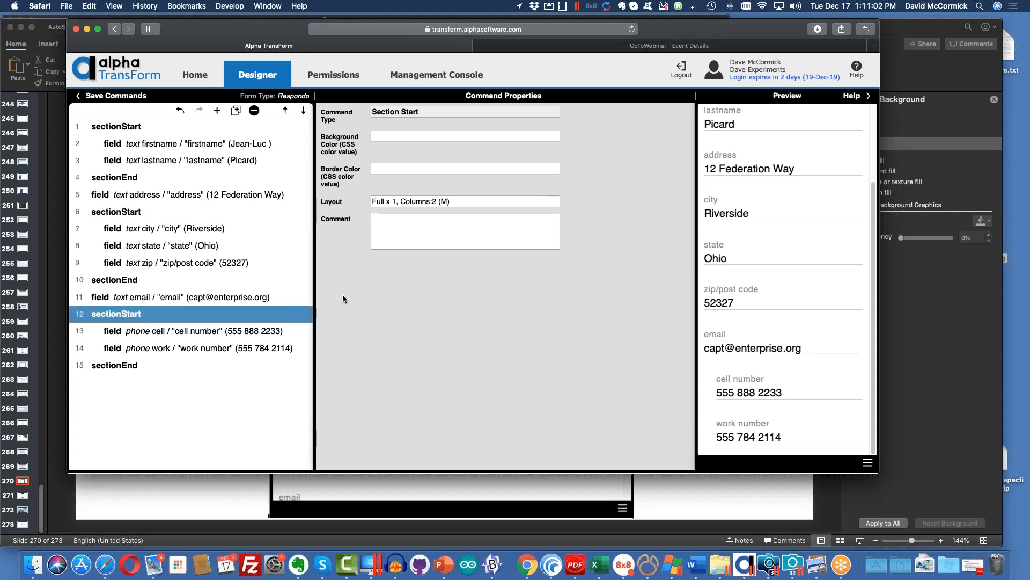
left_click(473, 201)
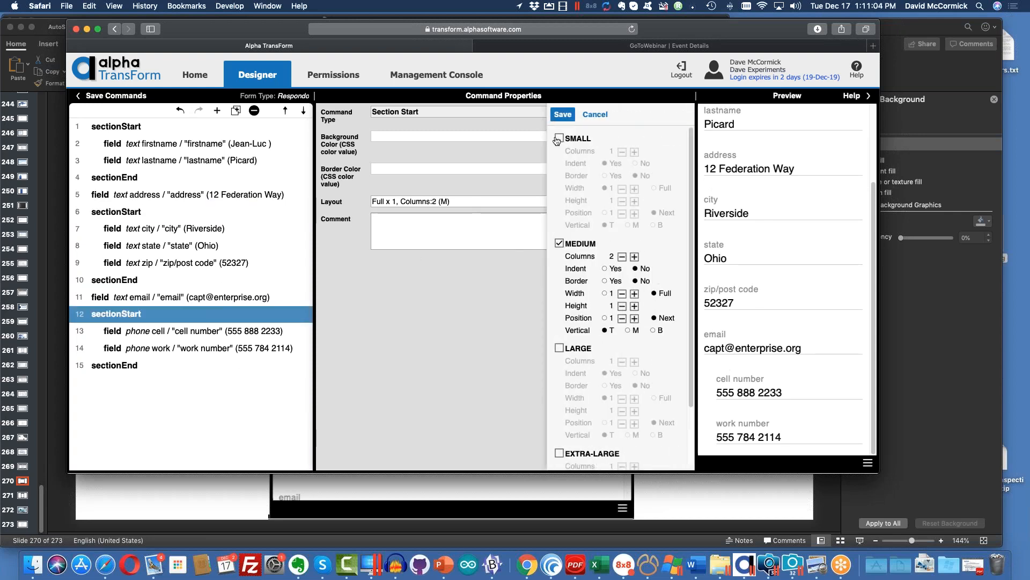
left_click(558, 139)
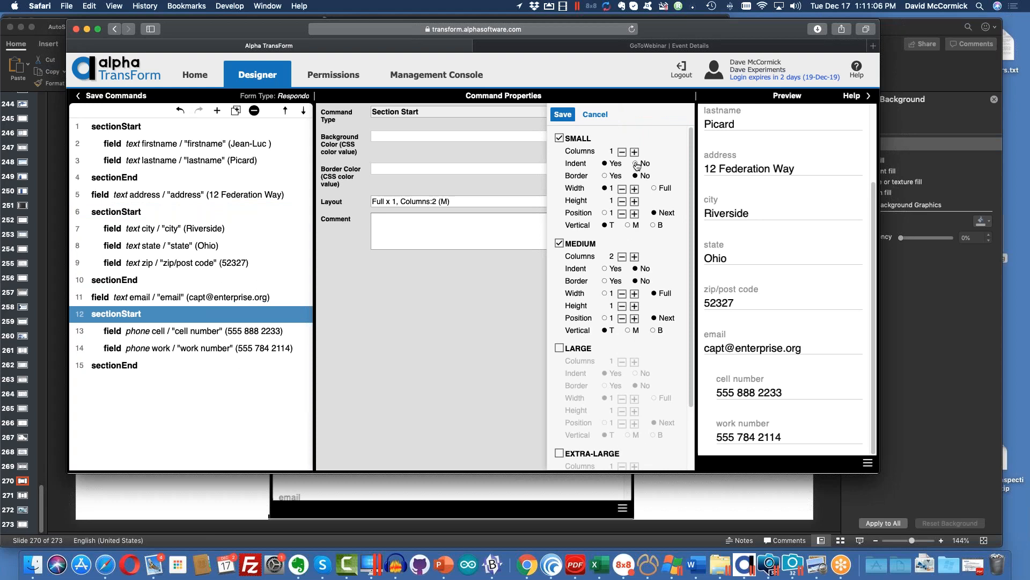
left_click(563, 114)
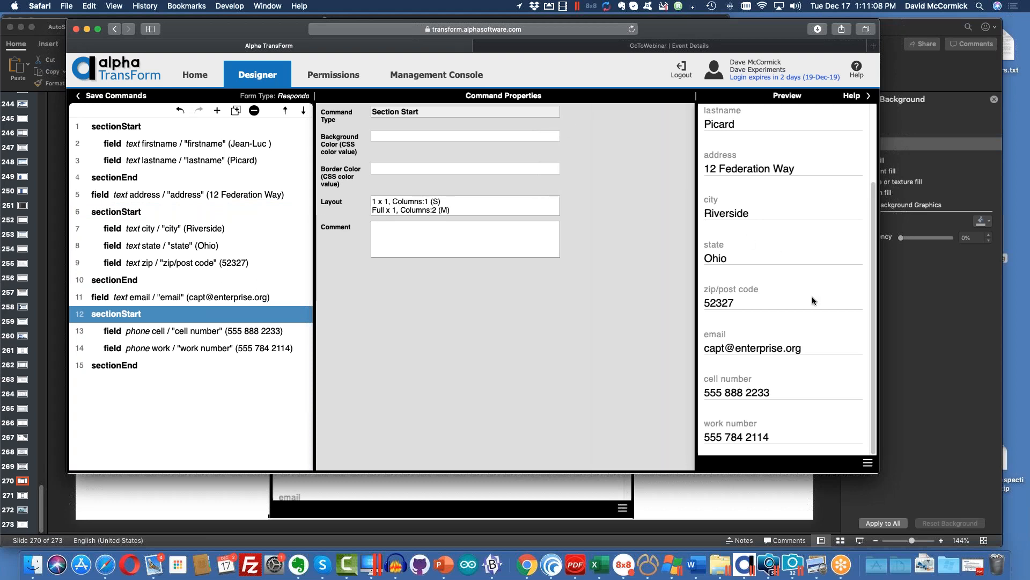
- Check the remaining fields in the Small preview and switch the form preview to Medium
scroll(797, 365, "down", 5)
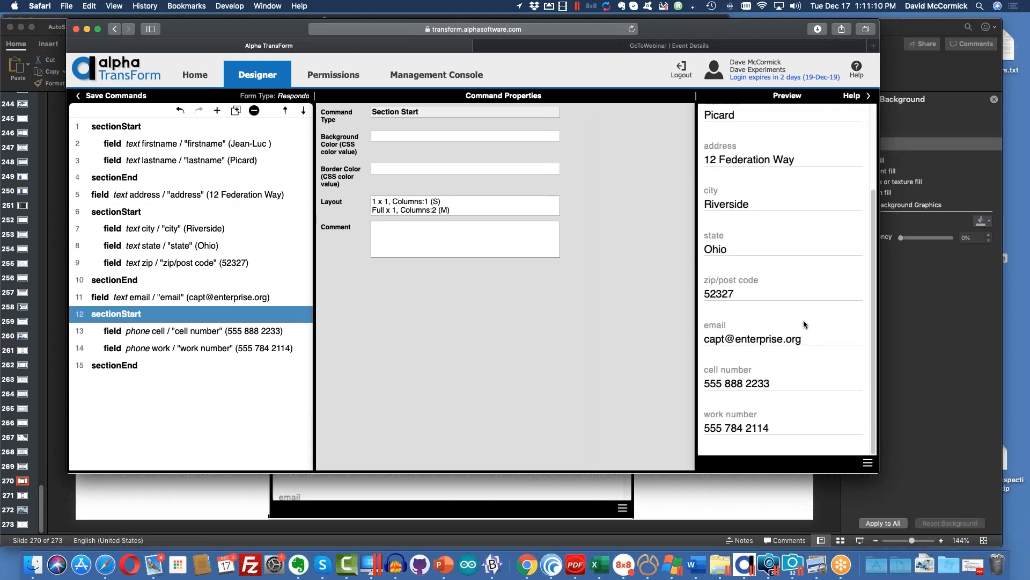
left_click(867, 465)
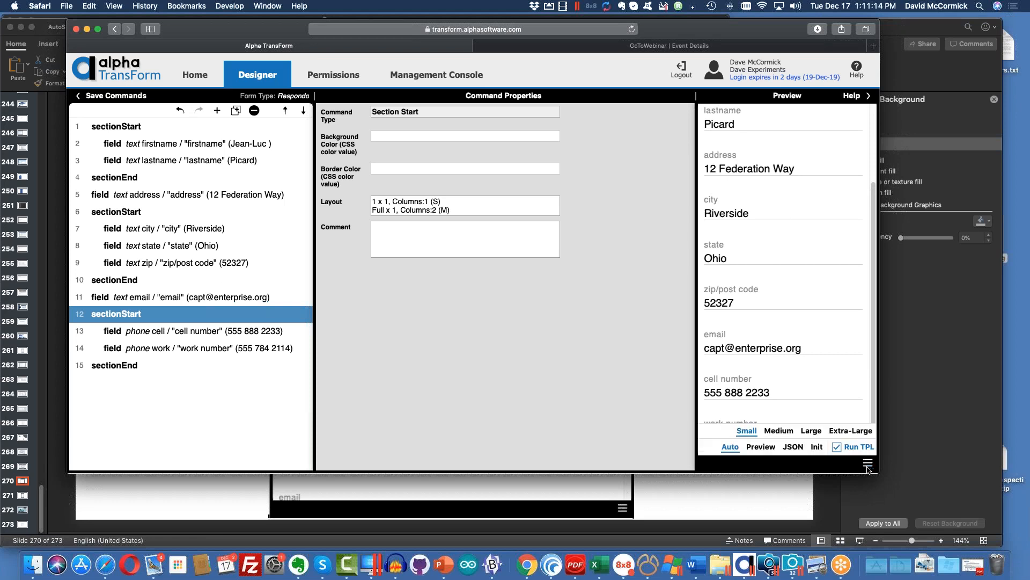
left_click(778, 432)
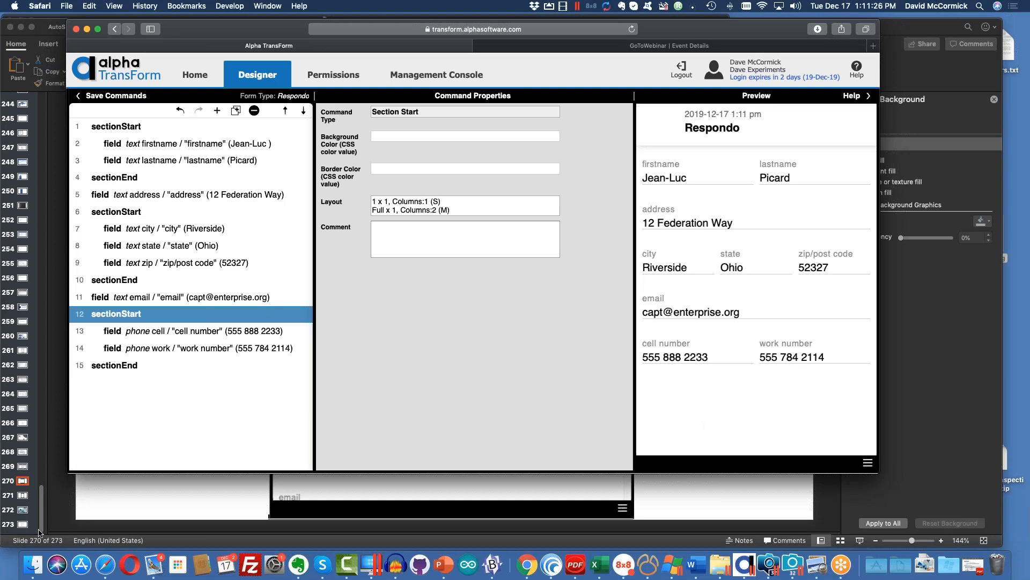
- View the sample aviation medical form on slide 273 in PowerPoint, and return to the name section's sectionStart command in TransForm
left_click(22, 524)
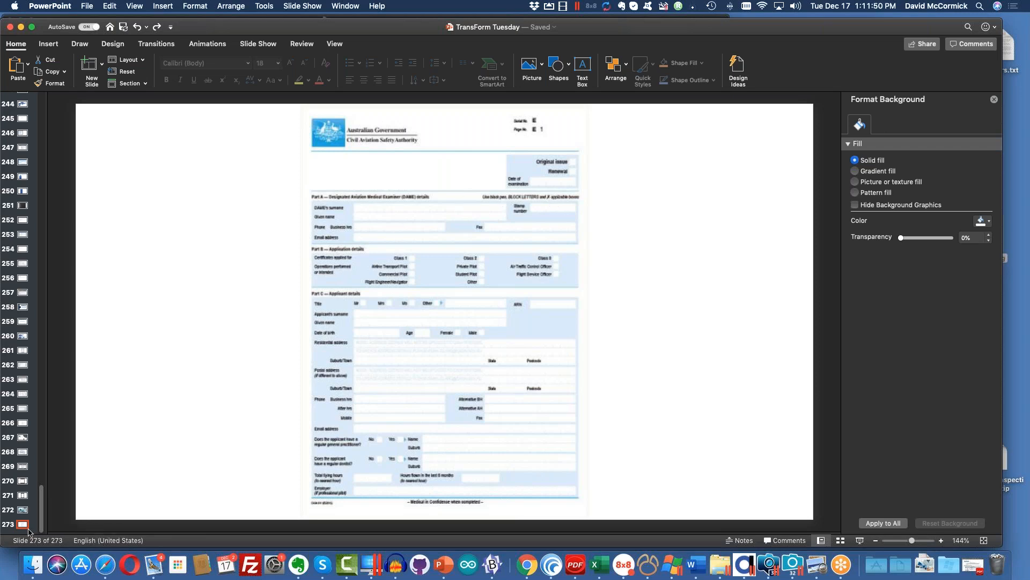
key("super+Tab")
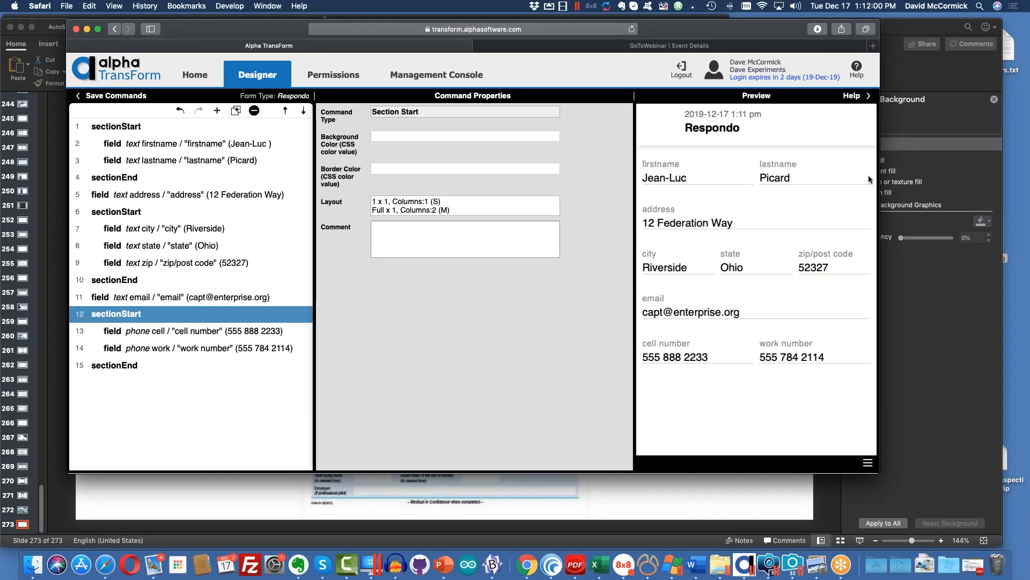
left_click(141, 130)
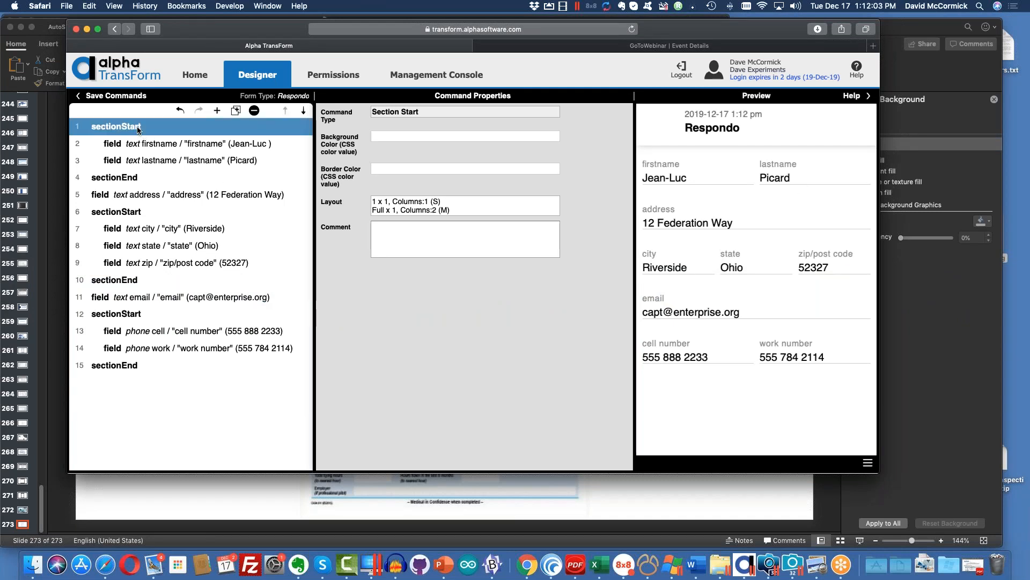
- Set the name section's Small layout position to 2 and save the layout
left_click(458, 209)
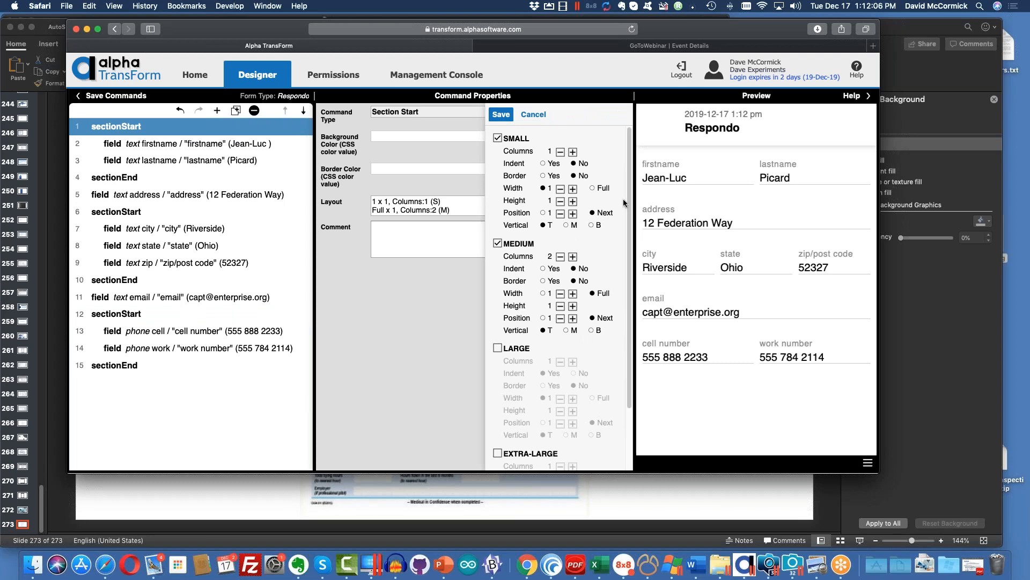
left_click(573, 214)
left_click(500, 115)
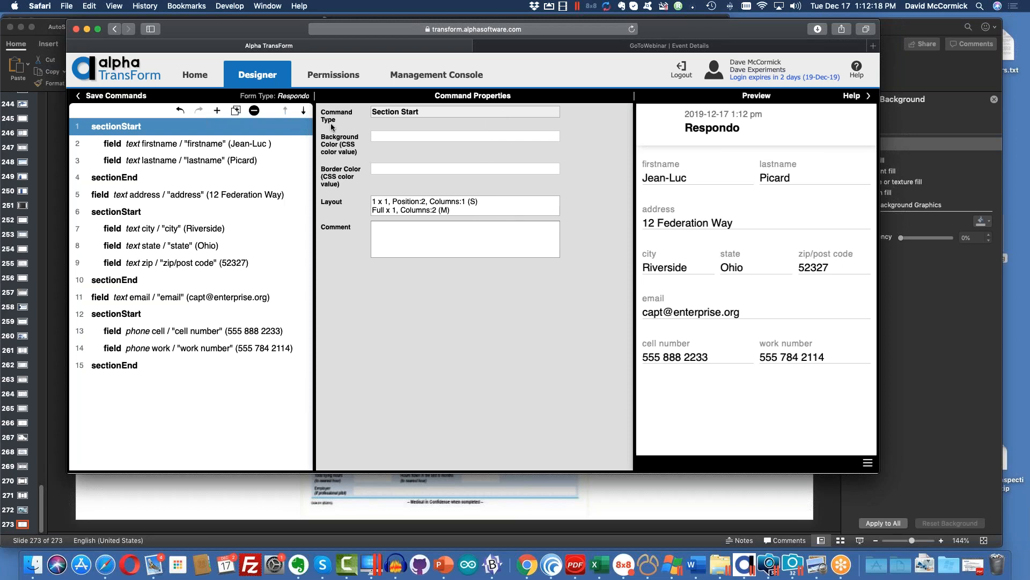
- Set the name section's Small layout position back to Next and save the layout
left_click(459, 203)
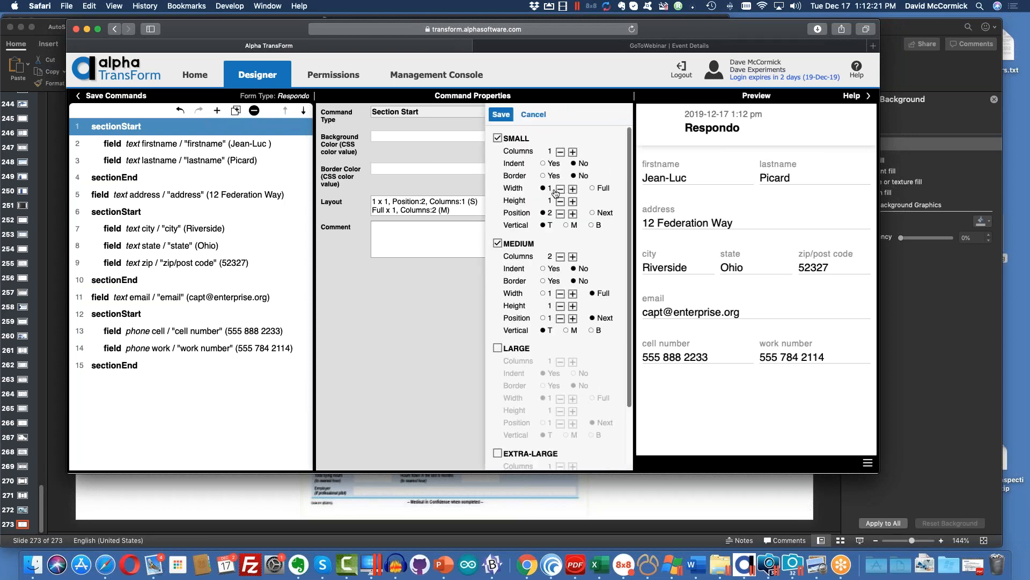
left_click(592, 213)
left_click(501, 114)
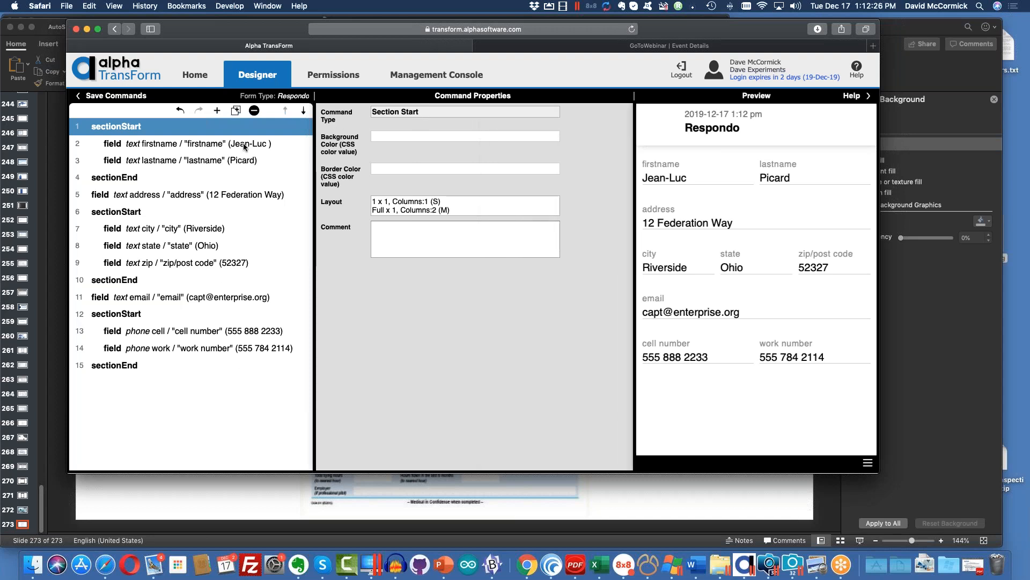
- Enable the Medium layout for the firstname field with position 2 and save it
left_click(244, 144)
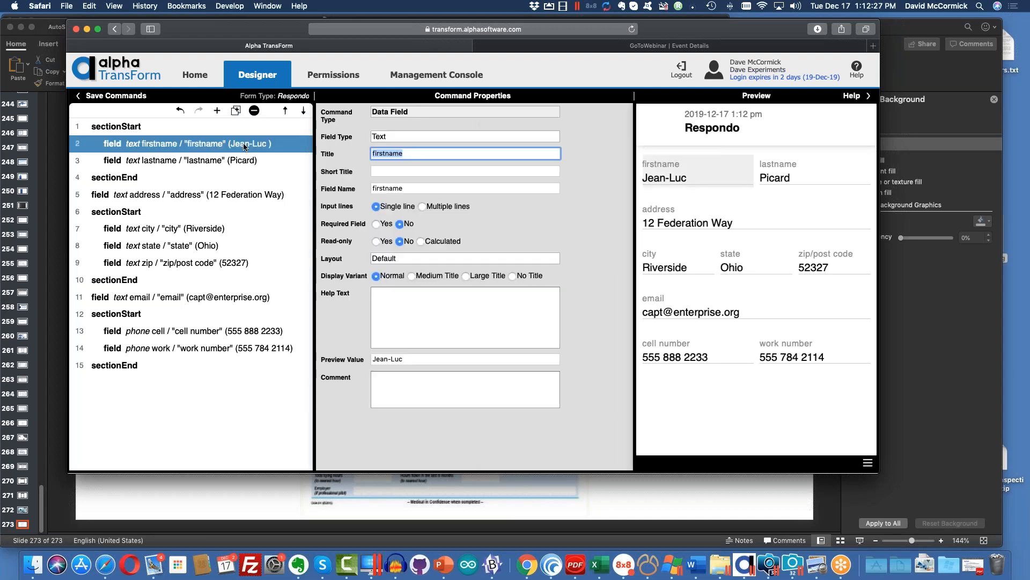
left_click(415, 261)
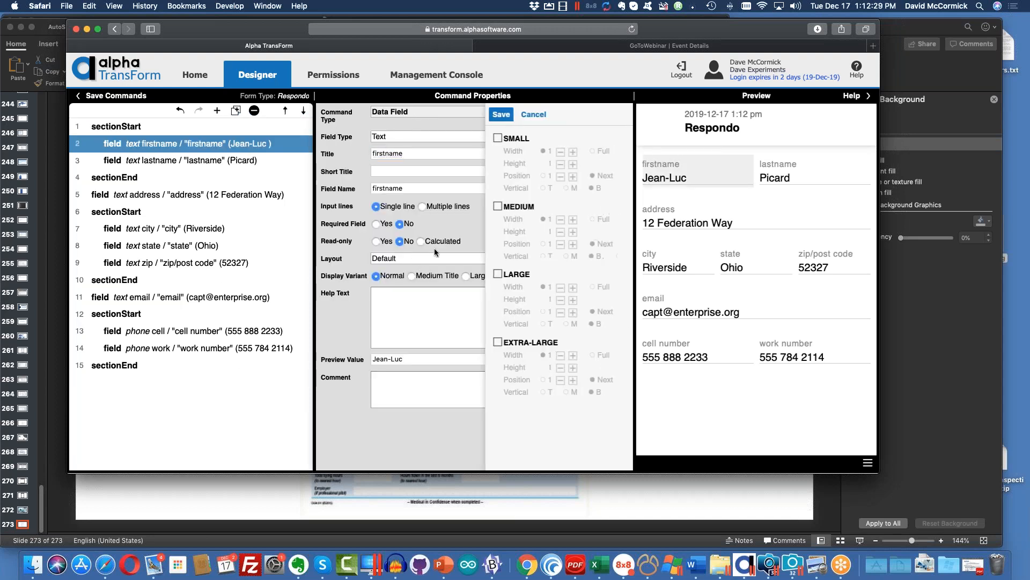
left_click(497, 206)
left_click(575, 245)
left_click(573, 244)
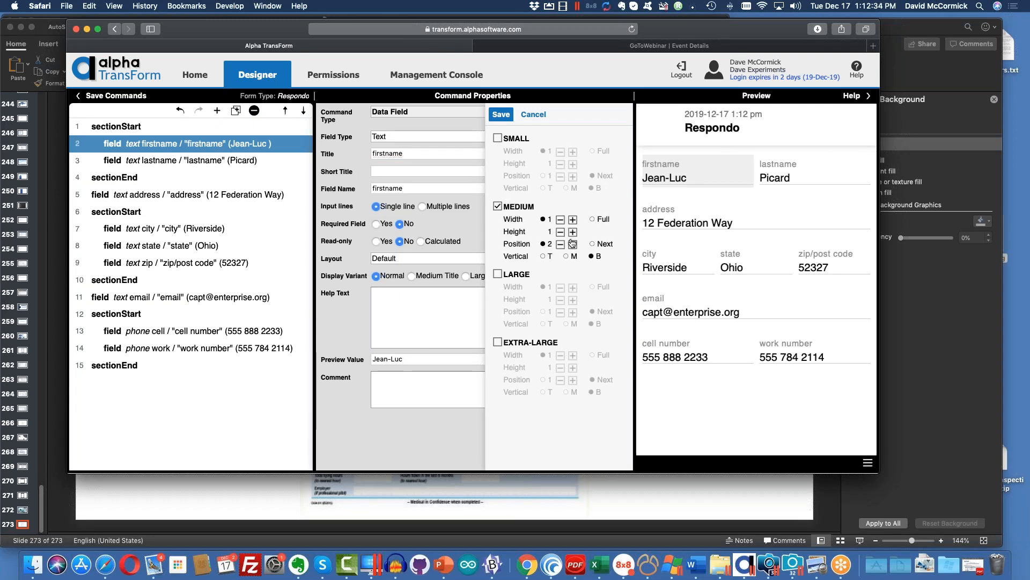
left_click(502, 115)
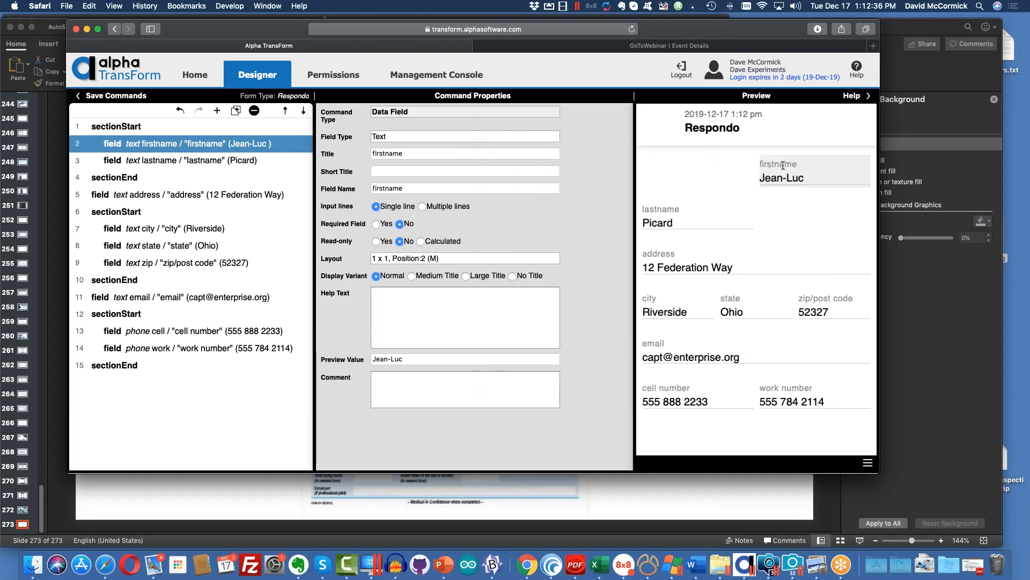
- Enable the Medium layout for the lastname field, set its position to 2 and save it
left_click(696, 219)
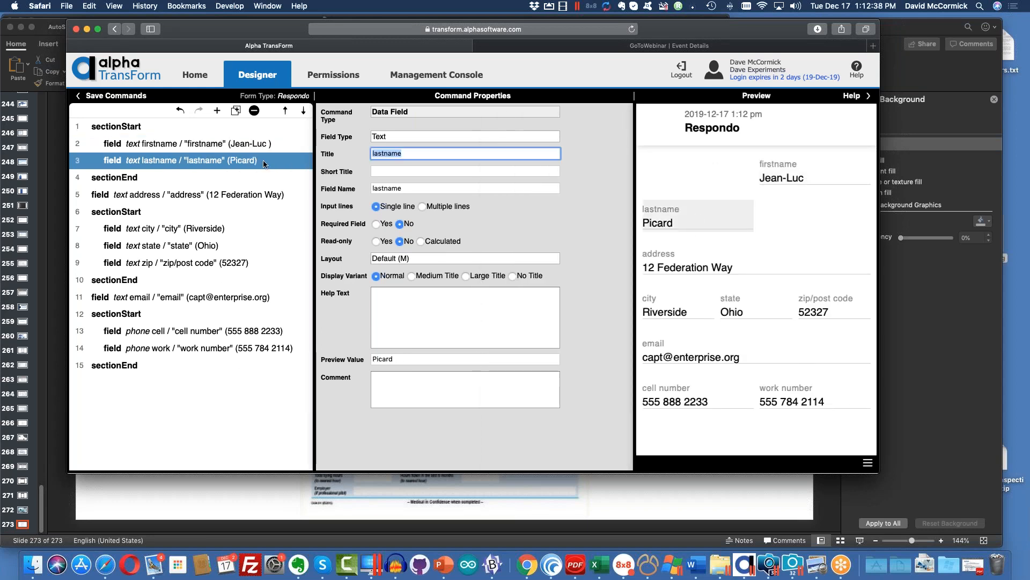
left_click(459, 260)
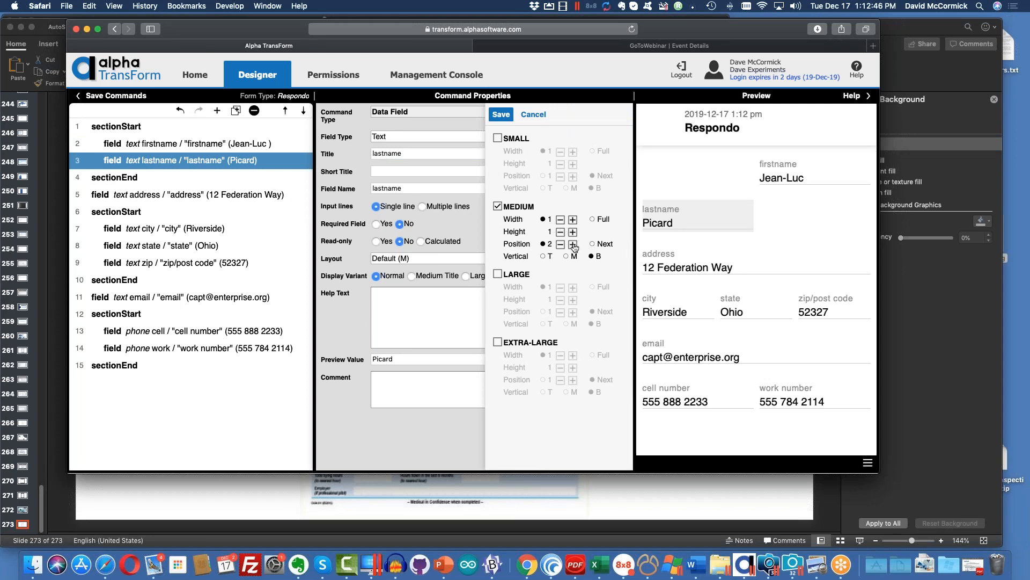
left_click(501, 115)
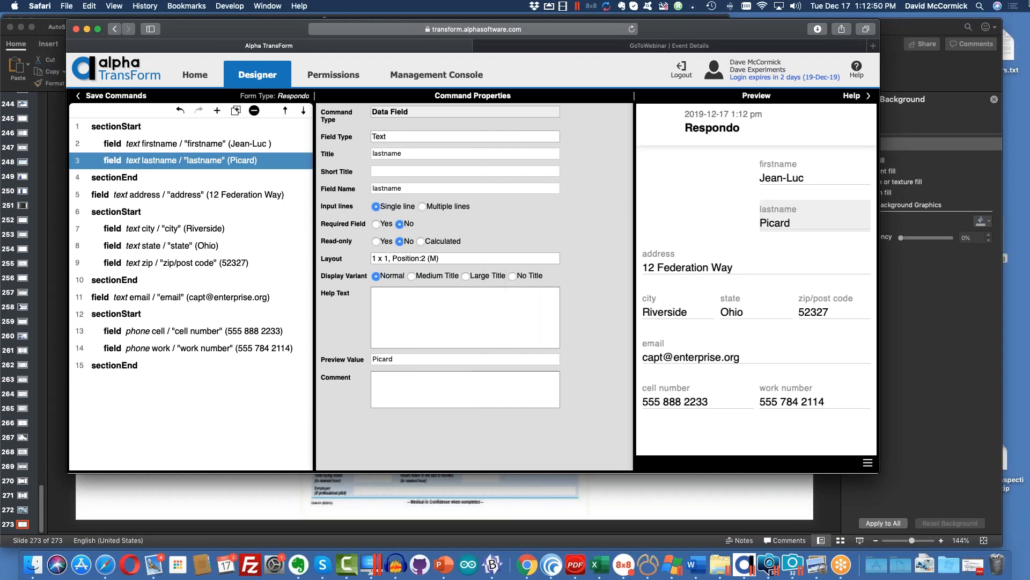
left_click(819, 24)
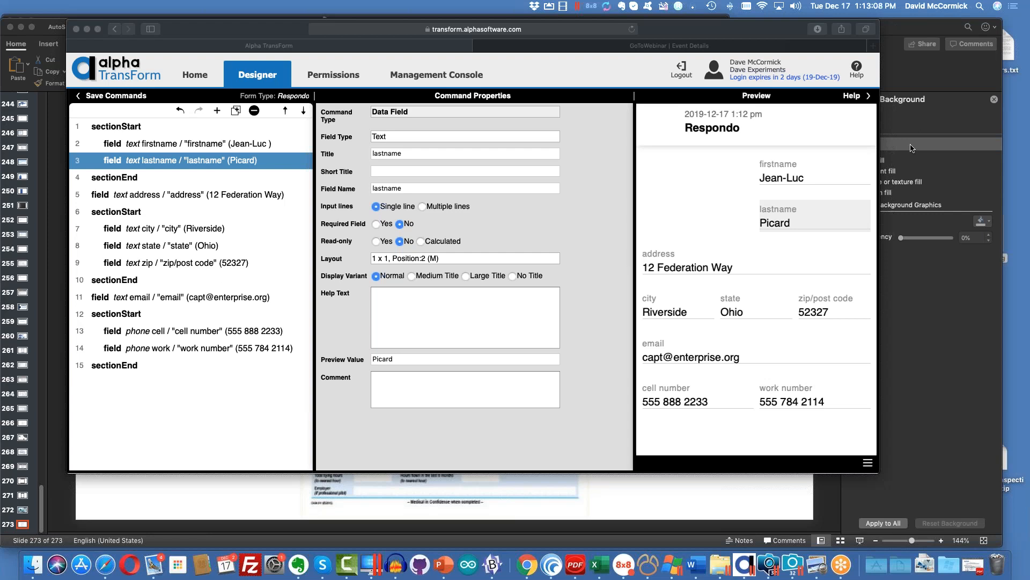
left_click(752, 263)
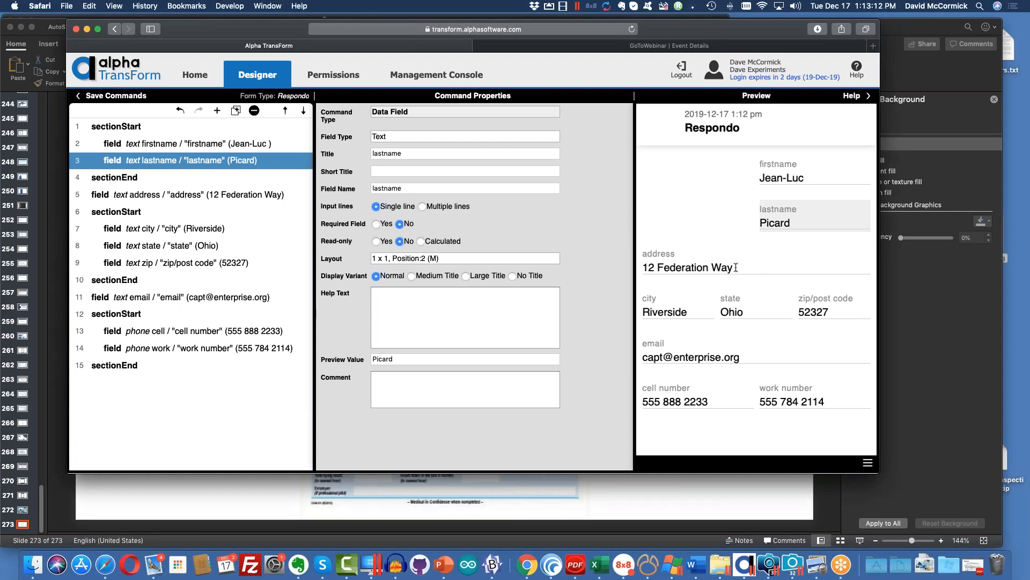
left_click(967, 51)
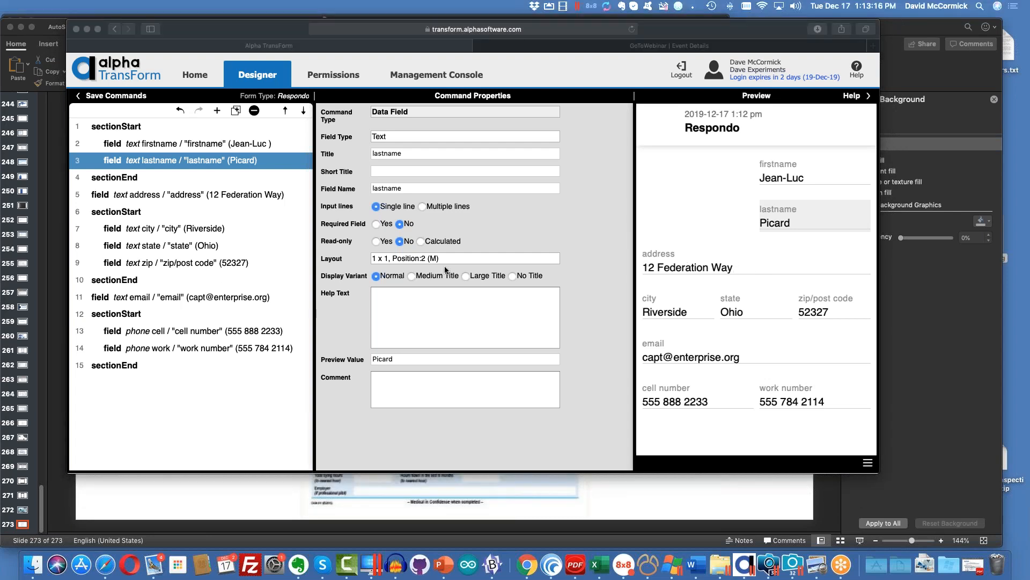
- Open the lastname field's layout settings to review its Medium options
left_click(407, 259)
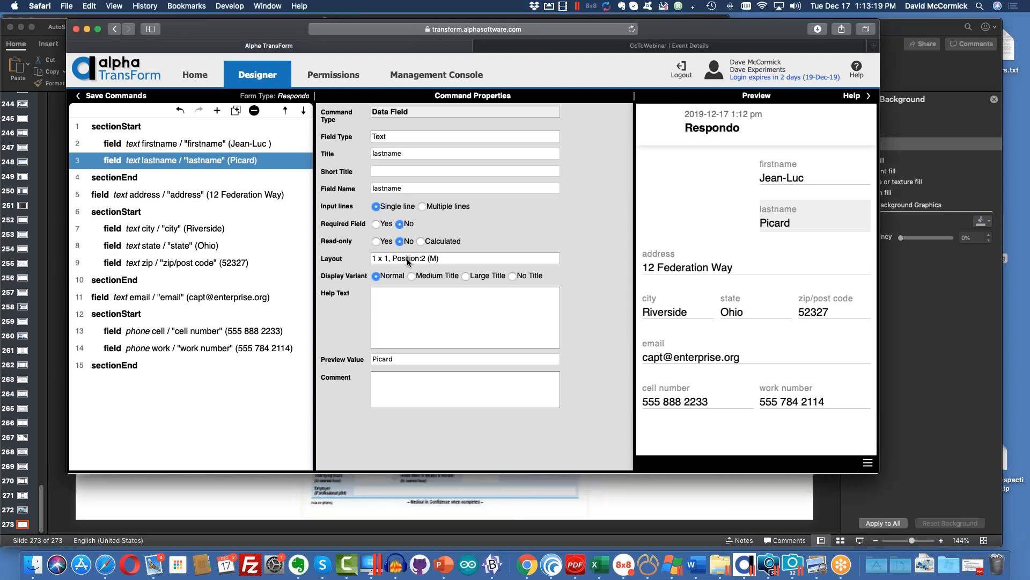
left_click(451, 259)
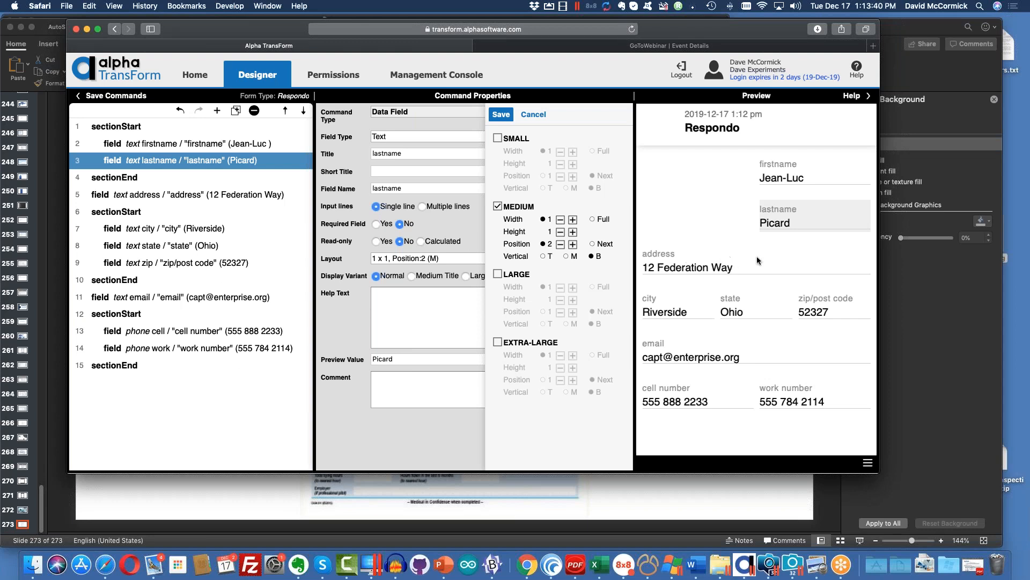
left_click(904, 186)
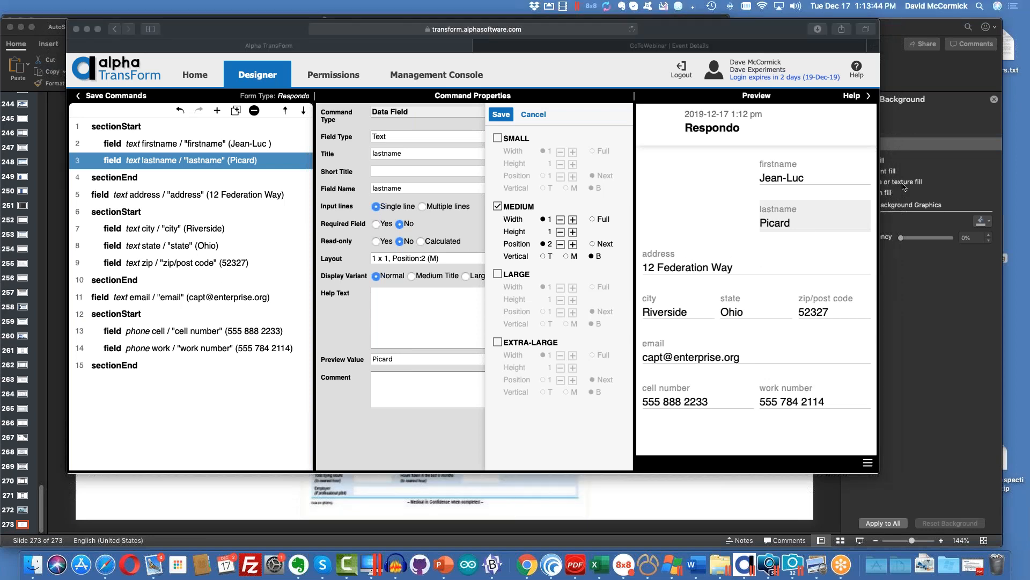